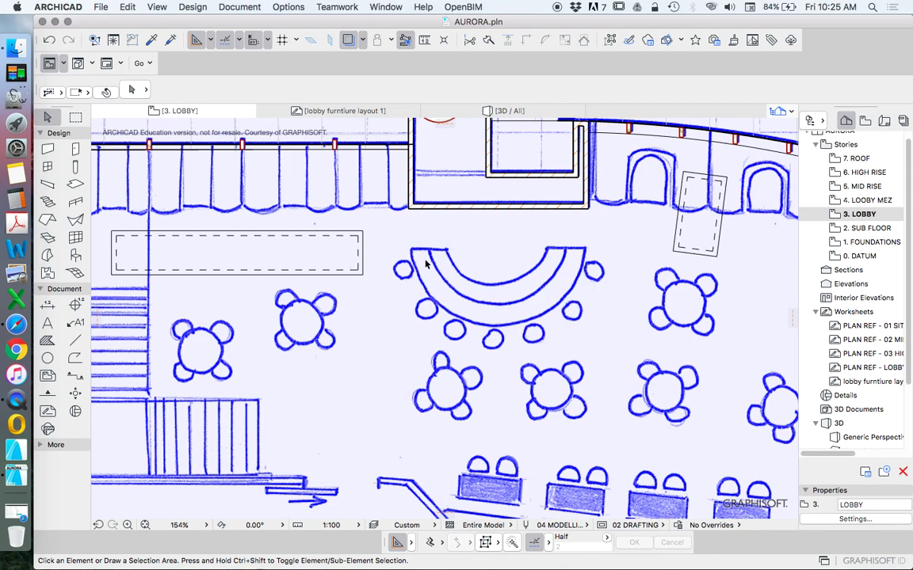
- Draw vertical construction lines down from both lower corners of the core wall, past the two ends of the sketched curved bar
scroll(425, 263, up, 3)
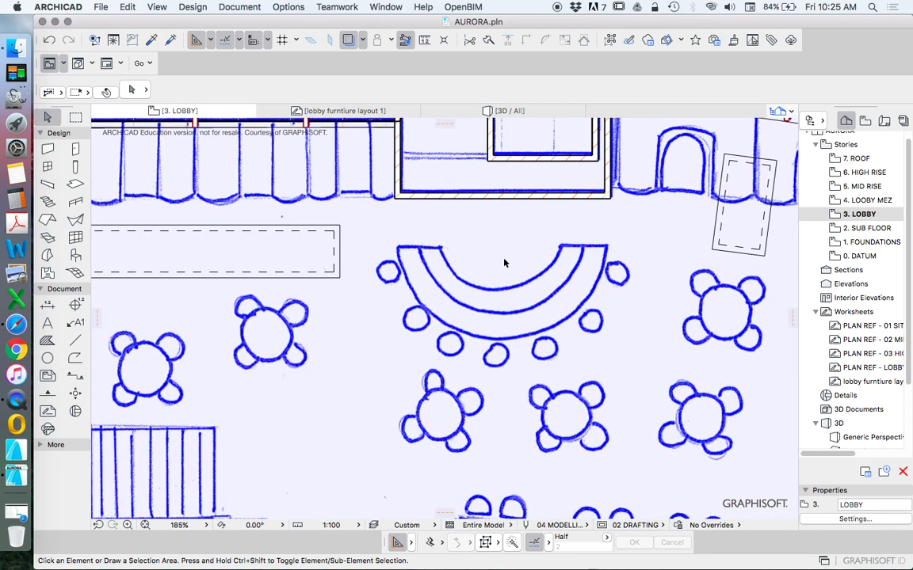
scroll(504, 261, up, 2)
scroll(504, 262, up, 1)
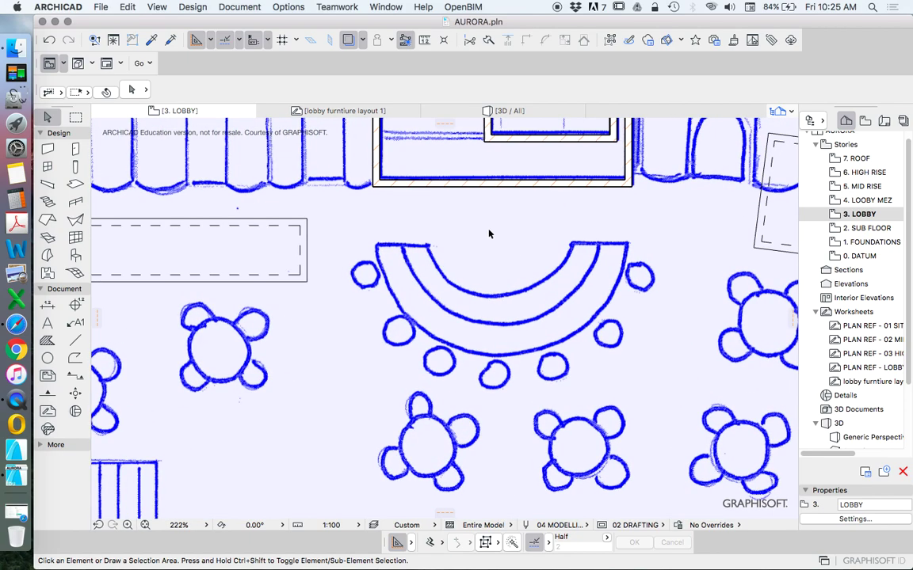
click(76, 341)
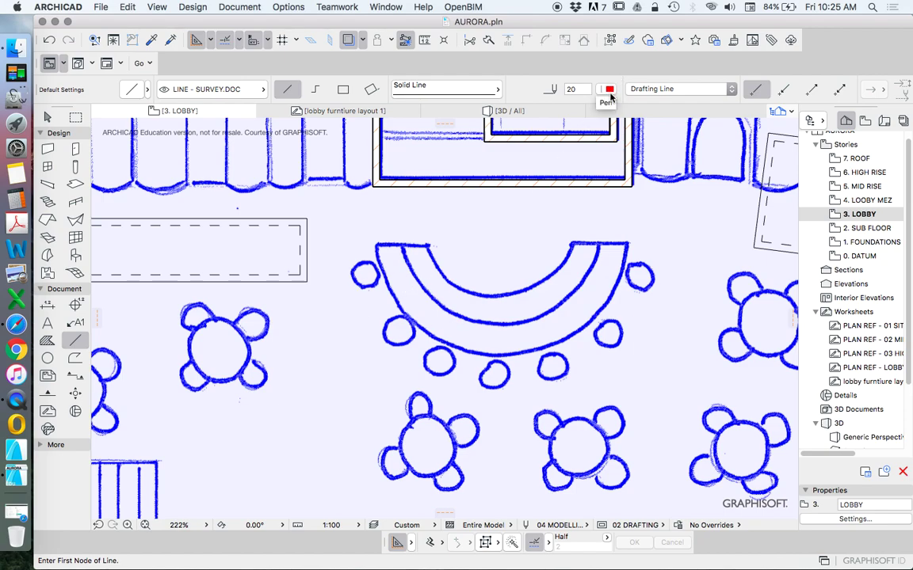
click(376, 246)
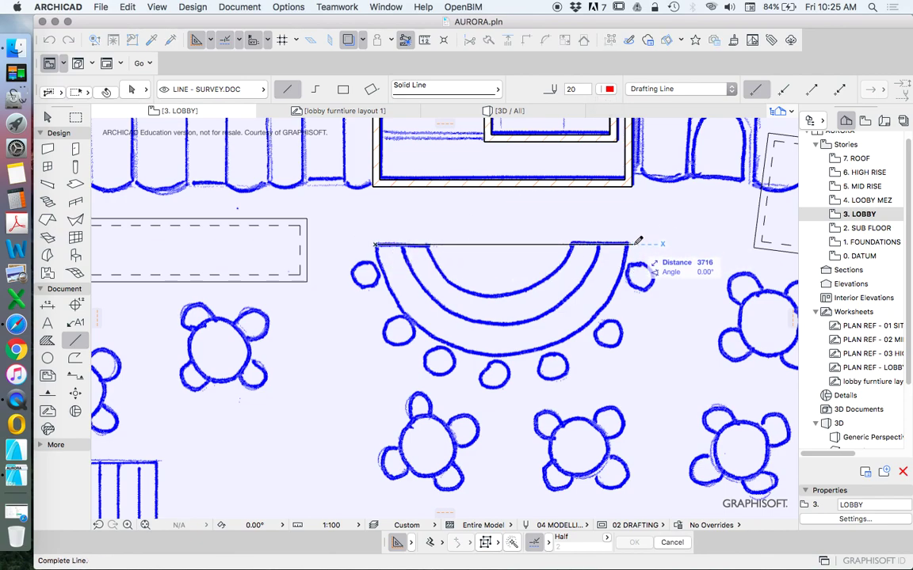
key(Escape)
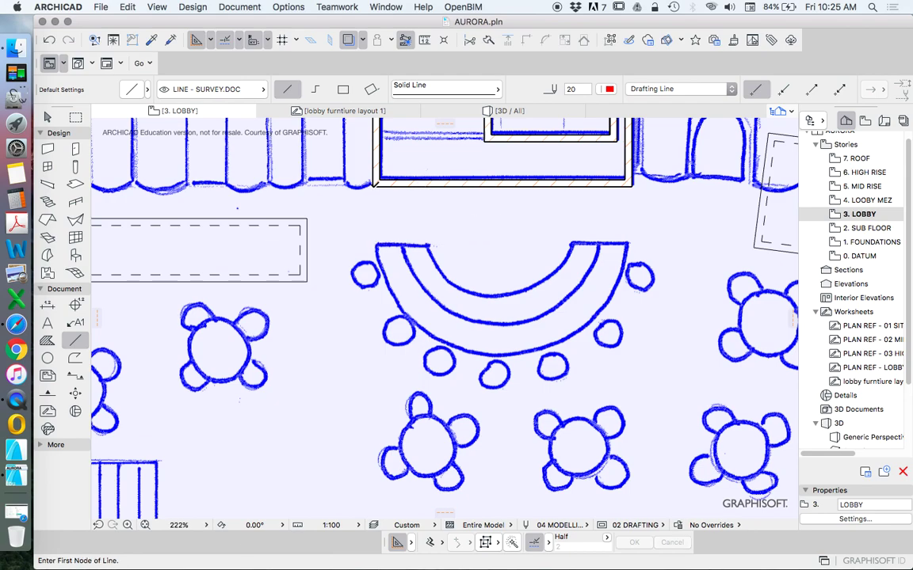
click(374, 186)
click(373, 298)
click(633, 186)
click(631, 301)
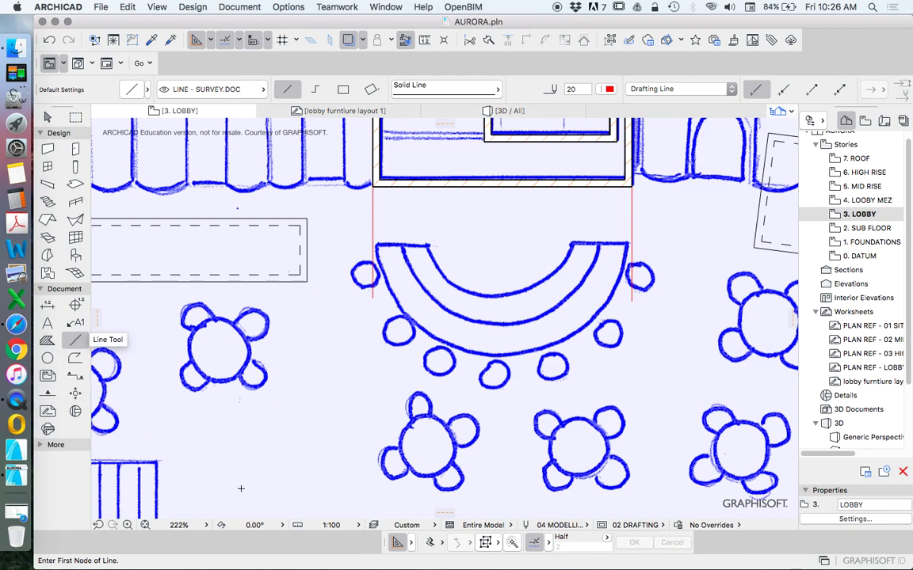
- Draw a horizontal line spanning the core wall's lower corners, offset 900 below the wall face
click(430, 543)
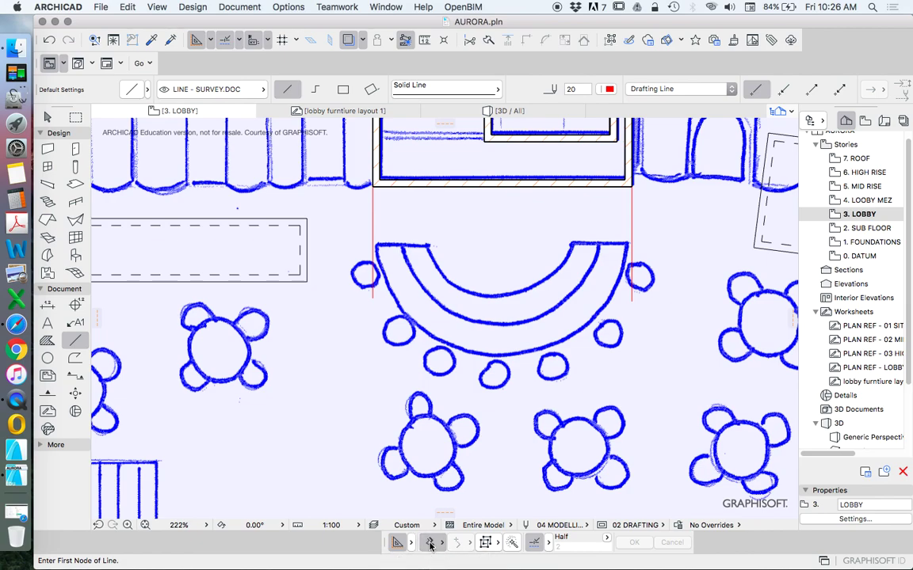
click(631, 186)
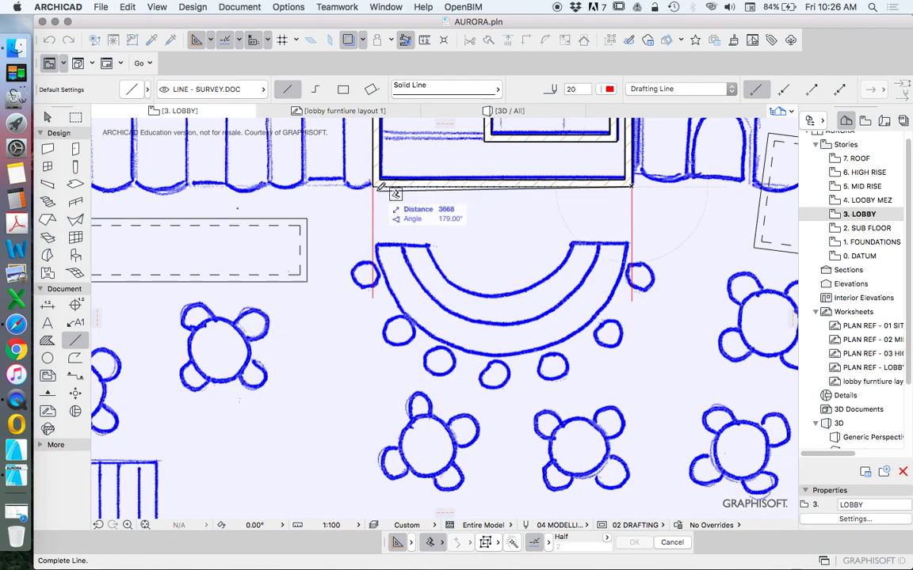
click(373, 187)
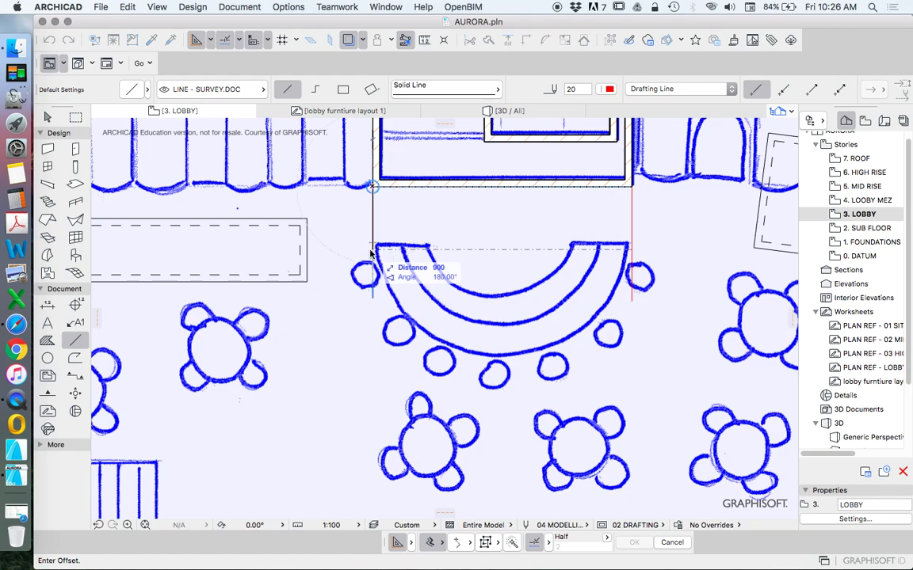
text(900)
key(Return)
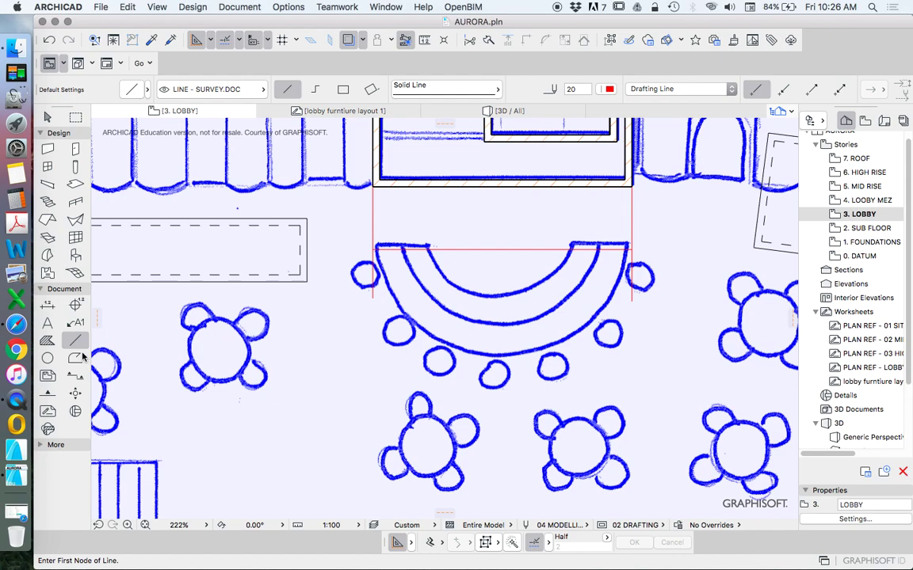
- Draw a centre-point semicircular arc below the horizontal line, centred on its midpoint and ending on the two vertical lines
click(47, 357)
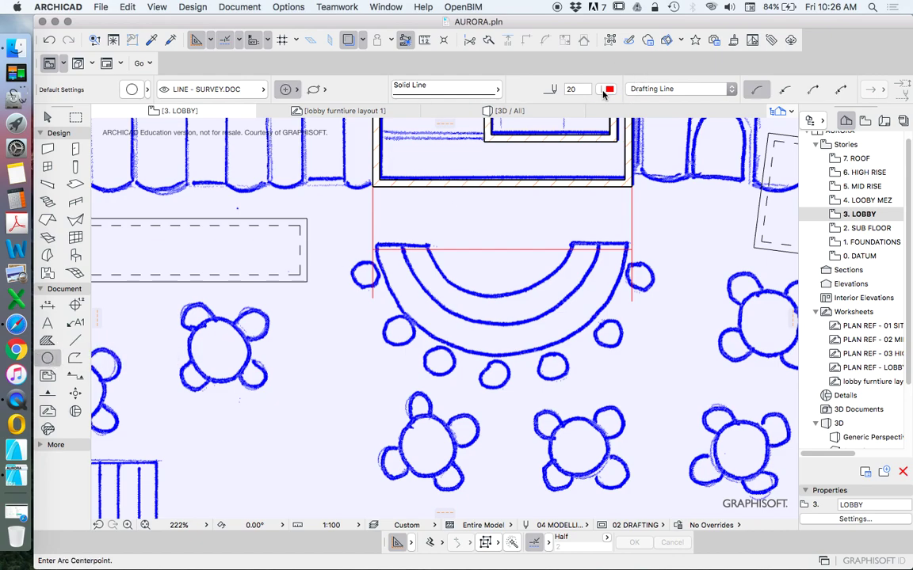
click(288, 91)
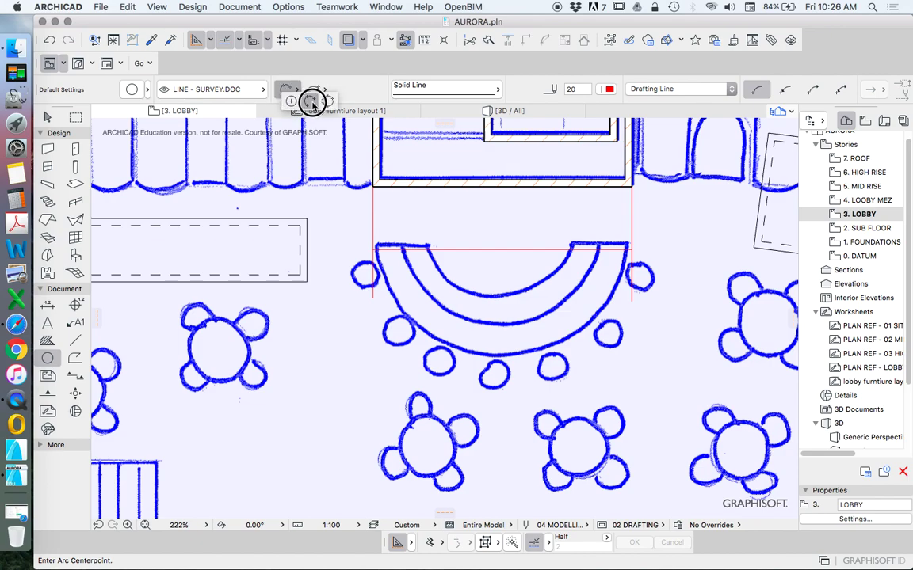
click(291, 100)
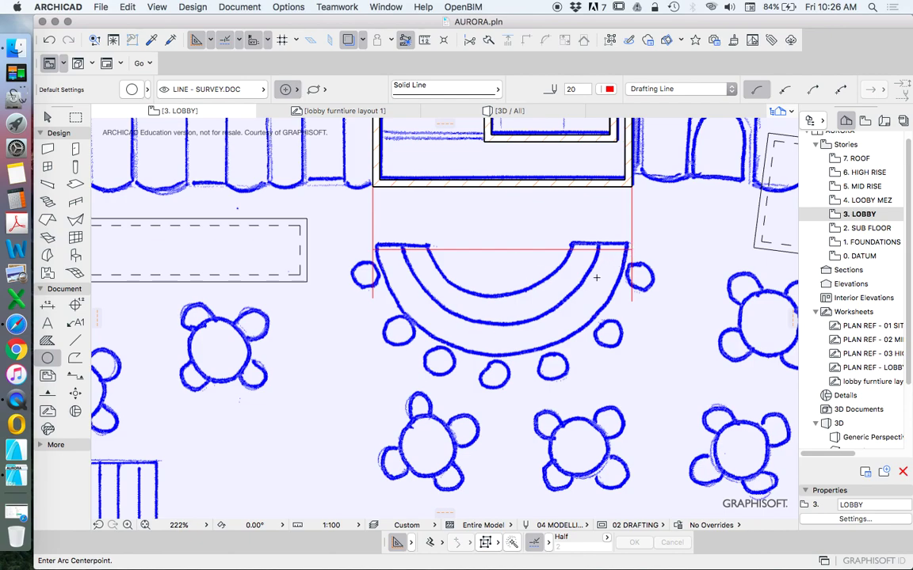
click(501, 249)
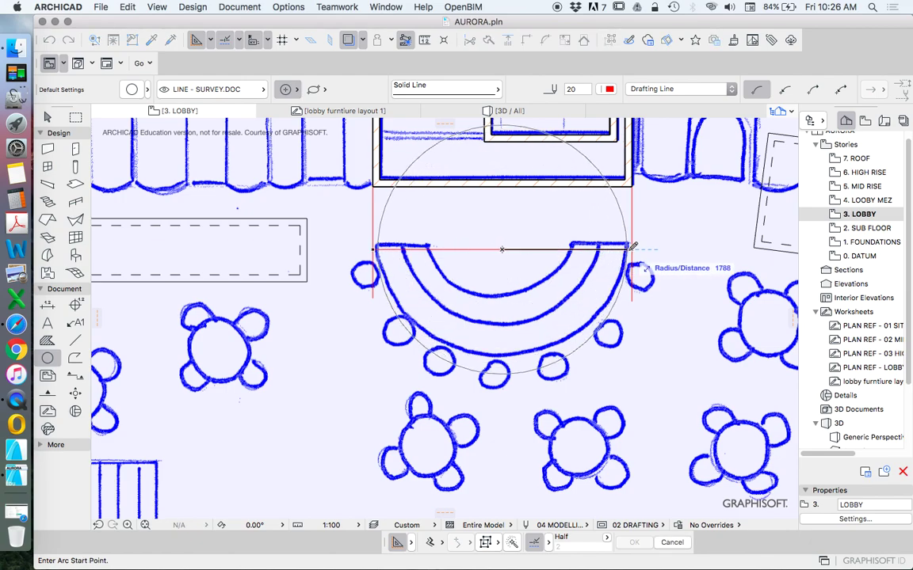
click(631, 250)
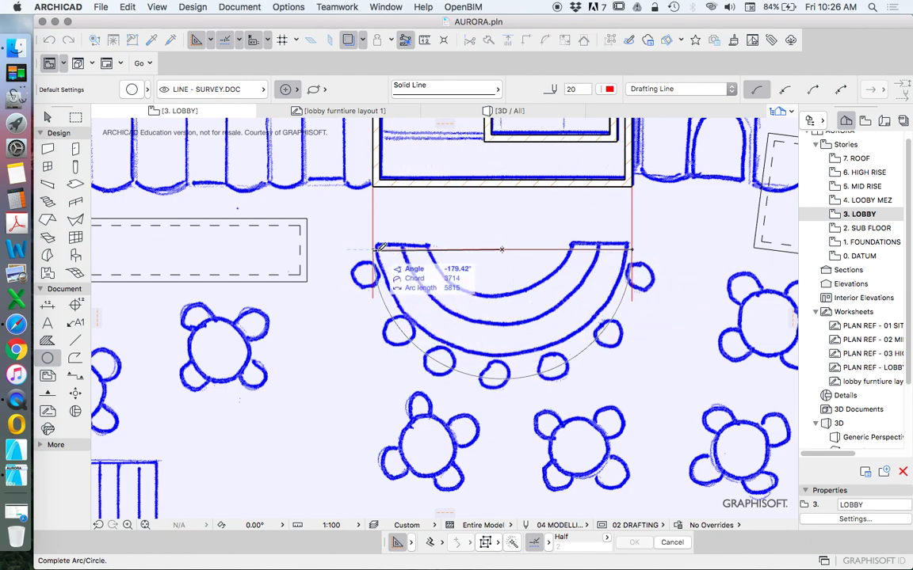
click(374, 249)
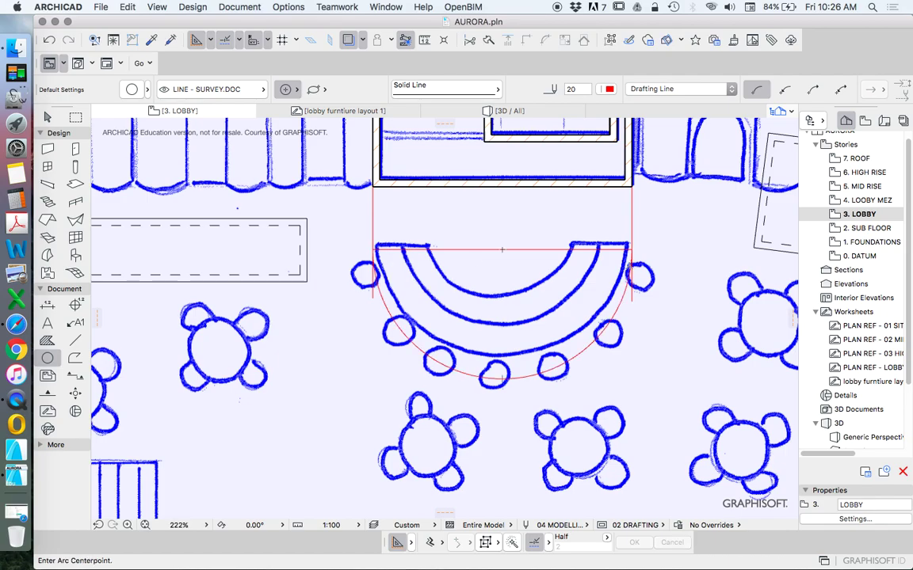
- Draw a vertical line about 300 long upward from the lowest point of the arc to the sketched bar's outer edge
scroll(465, 250, down, 5)
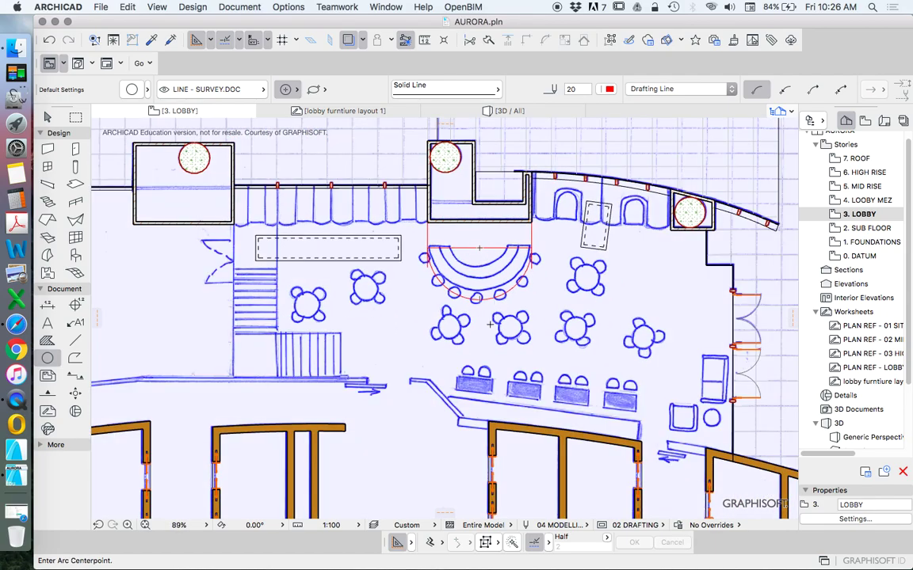
scroll(482, 283, up, 5)
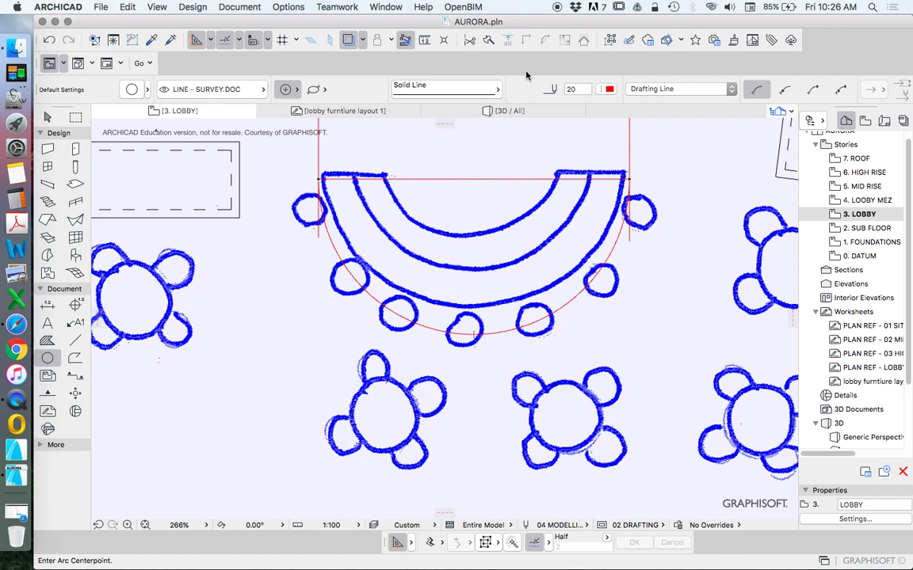
click(48, 116)
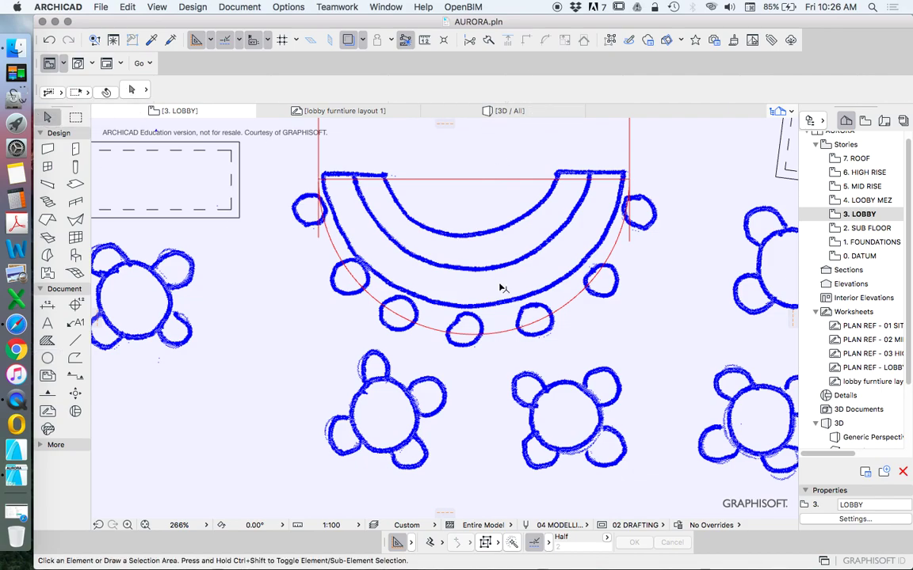
click(75, 341)
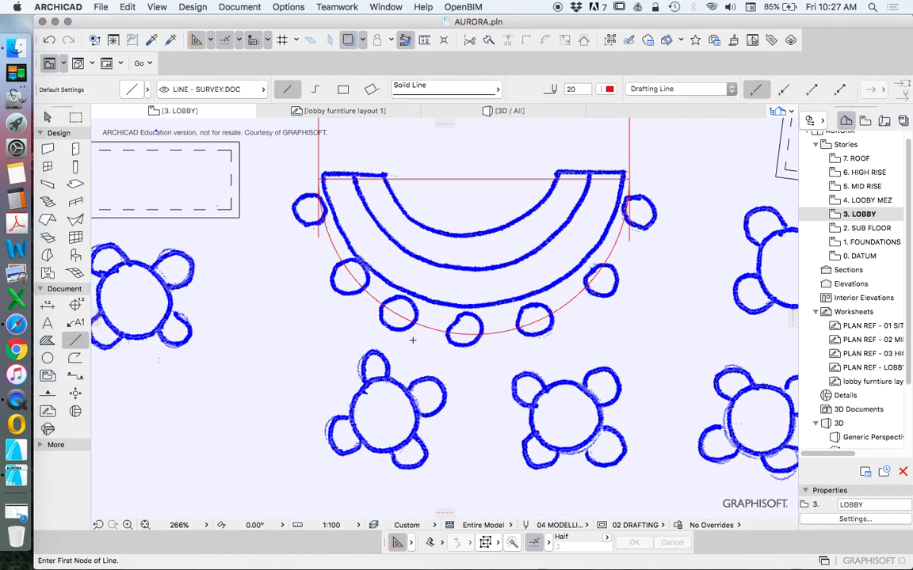
click(471, 334)
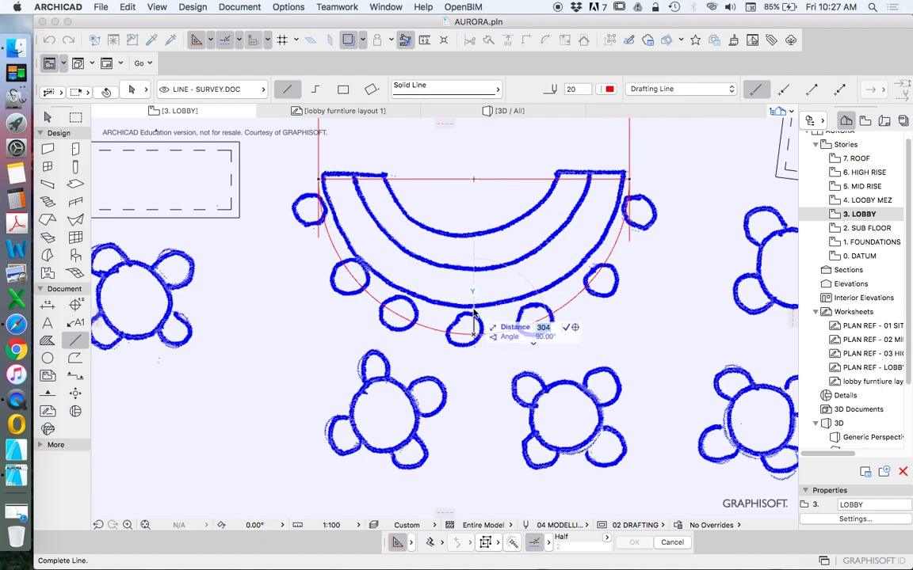
click(473, 314)
- Flatten the arc between its fixed ends to the upper end of the short vertical line, with a radius of about 1886
shift+click(493, 333)
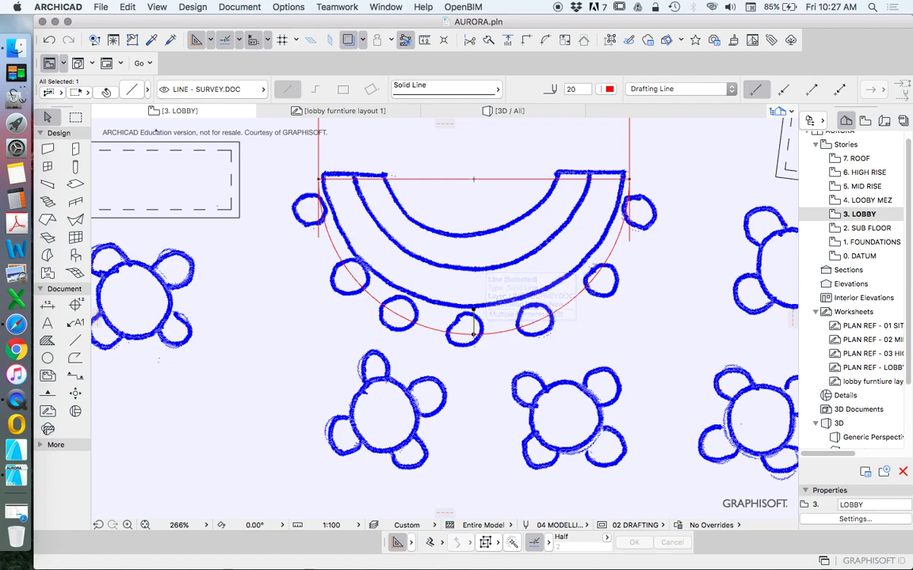
click(488, 333)
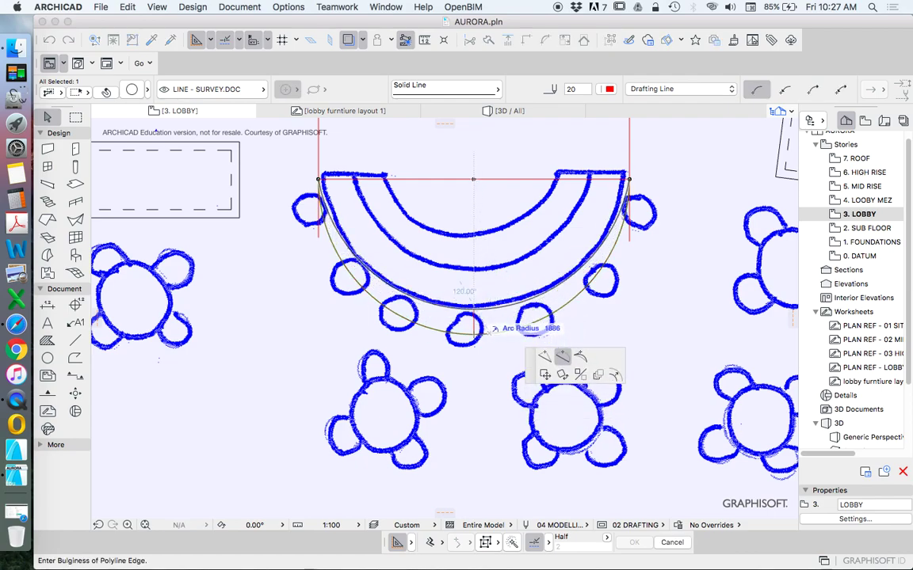
click(474, 304)
scroll(501, 241, down, 4)
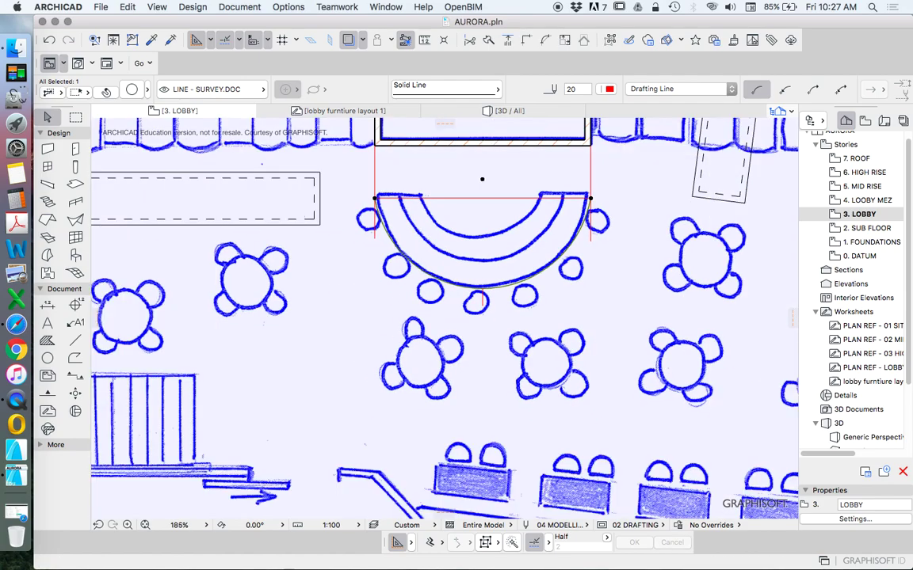
scroll(482, 179, up, 2)
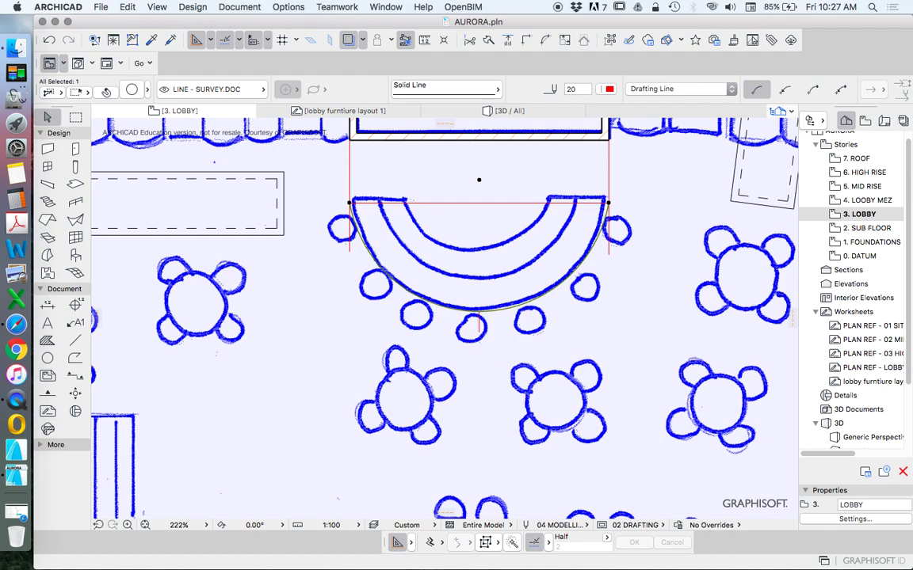
- Create a copy of the bar's outer arc offset 450 inward, along the sketched middle curve
click(41, 445)
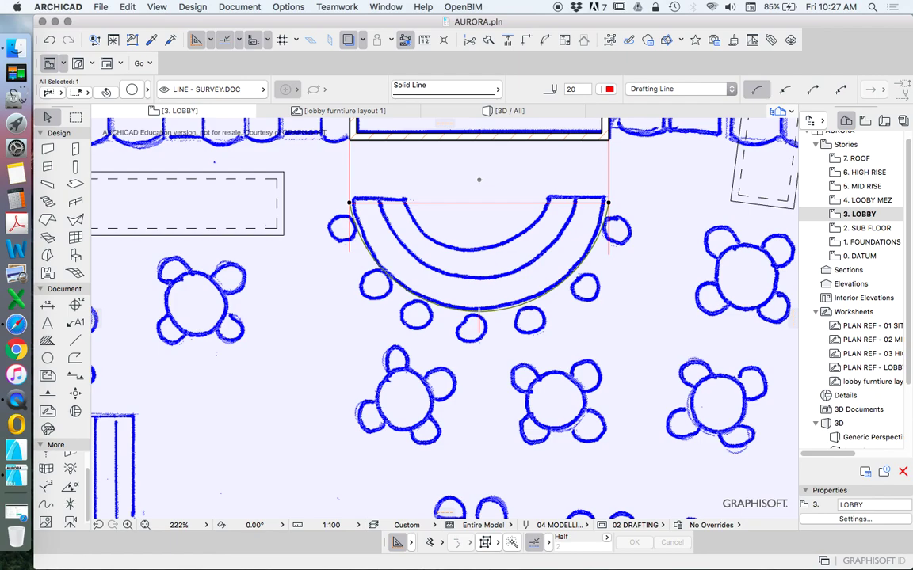
key(Escape)
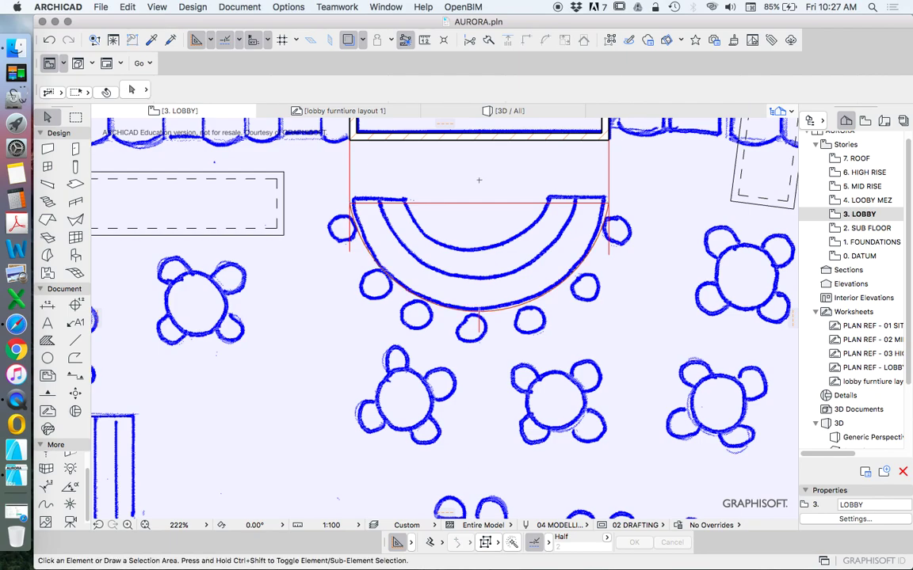
click(478, 180)
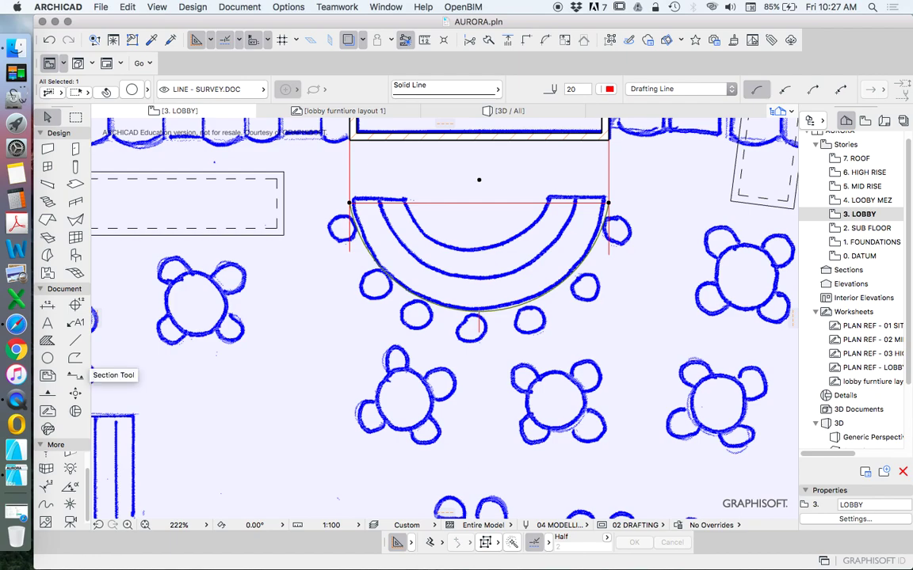
click(47, 358)
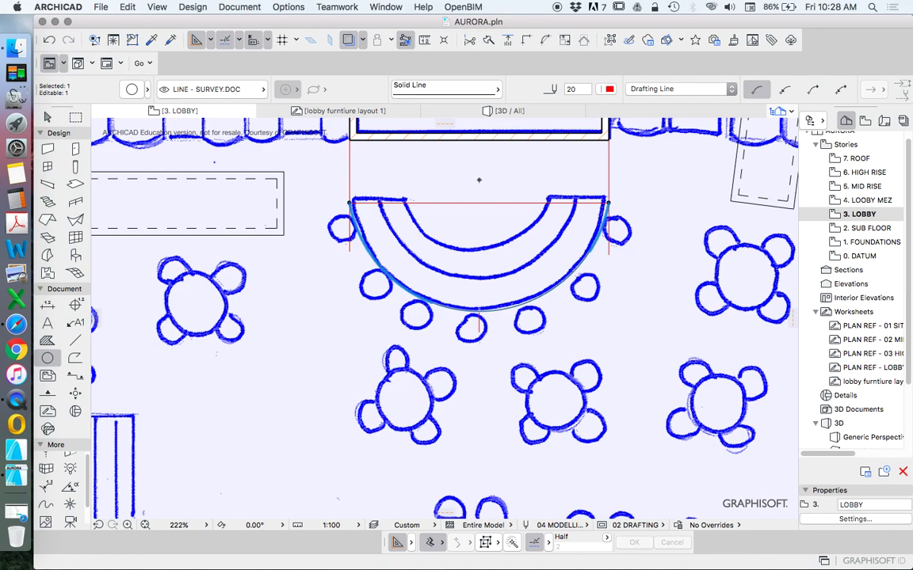
click(553, 286)
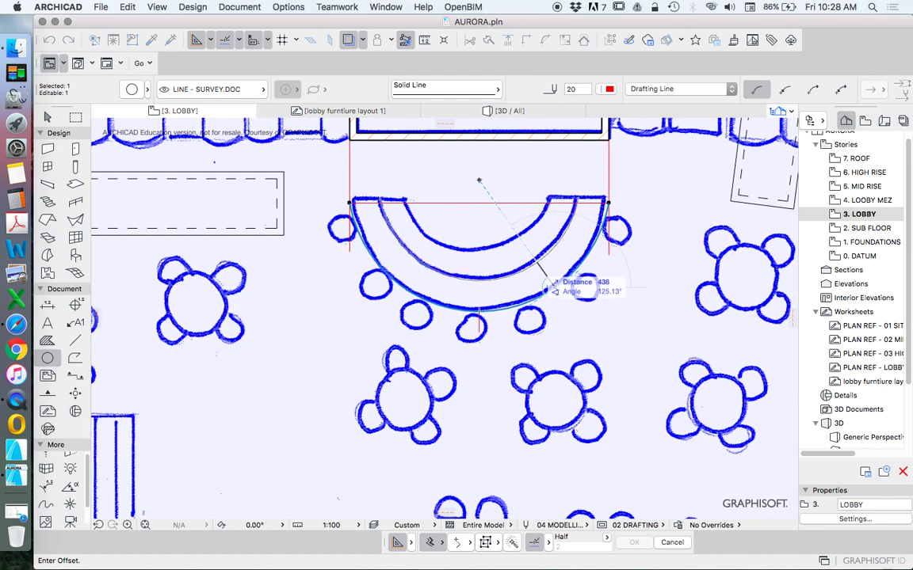
text(45)
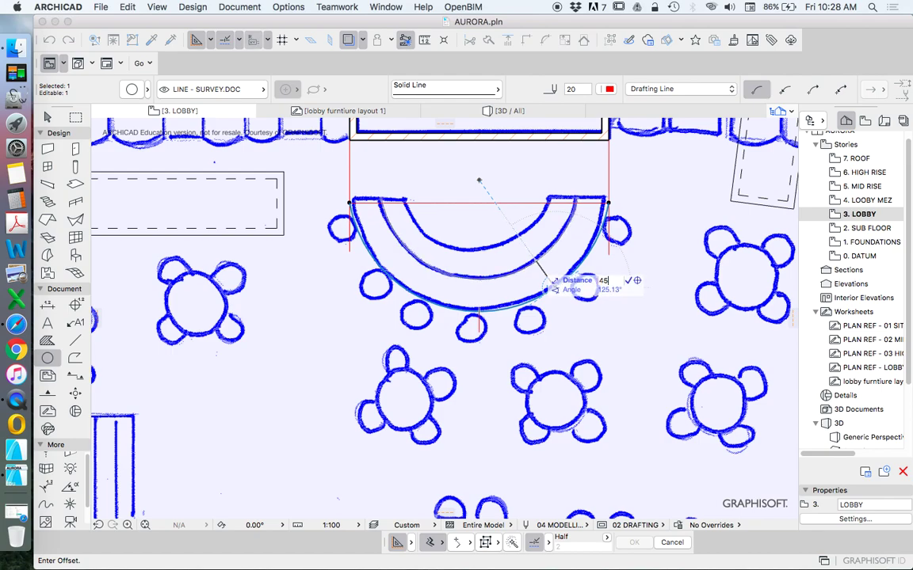
text(0)
key(Return)
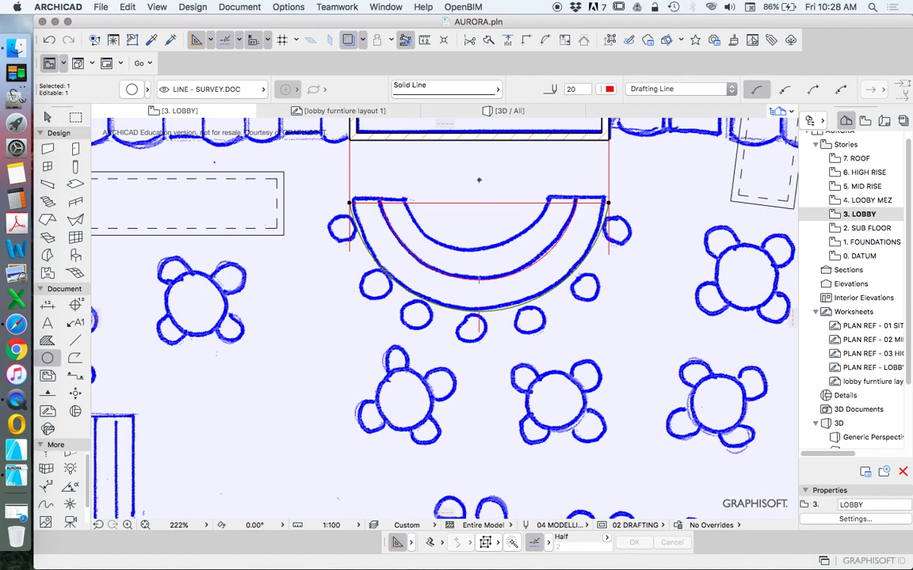
- Create another offset copy of the outer arc 900 inward, along the sketched bar's inner curve
click(546, 292)
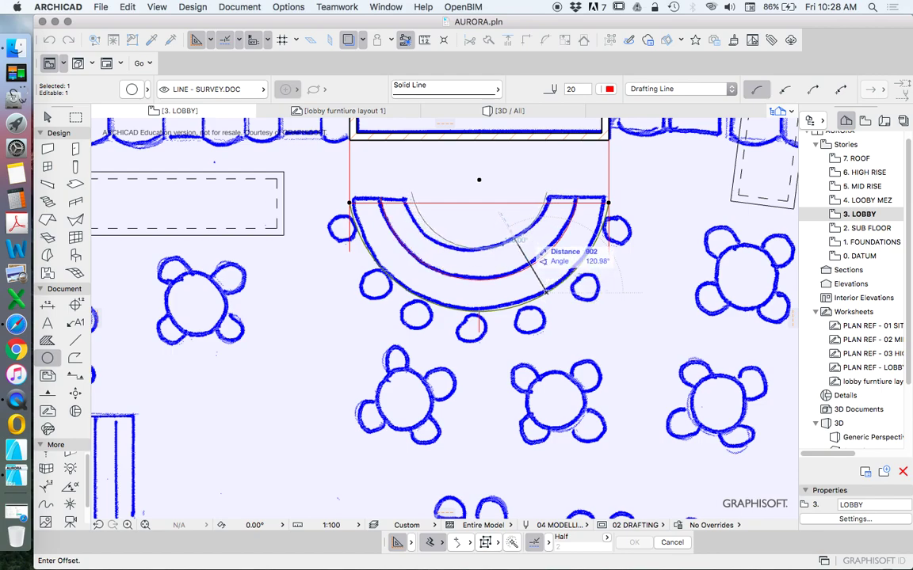
text(r900)
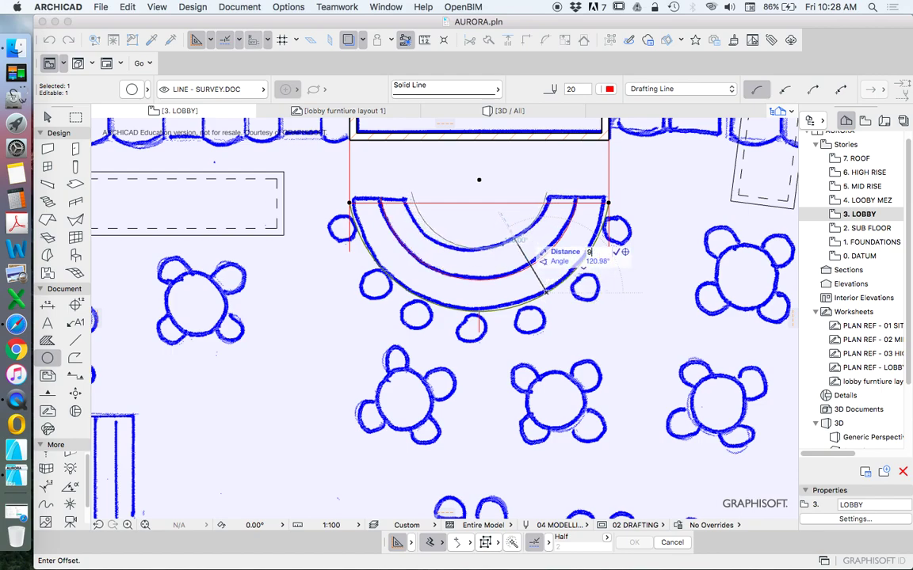
key(Return)
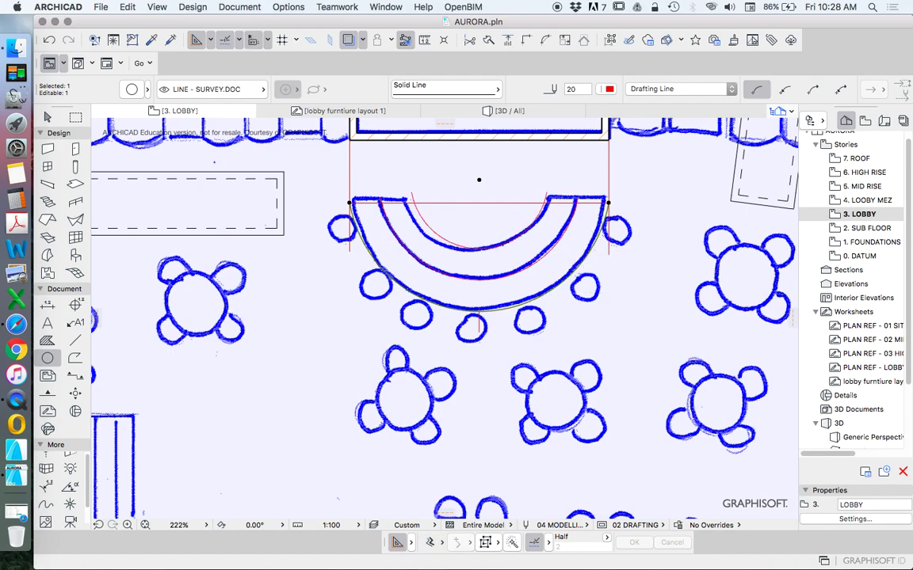
- Hide the trace reference and delete the two vertical side lines and the short vertical line below the outer arc
key(alt+F2)
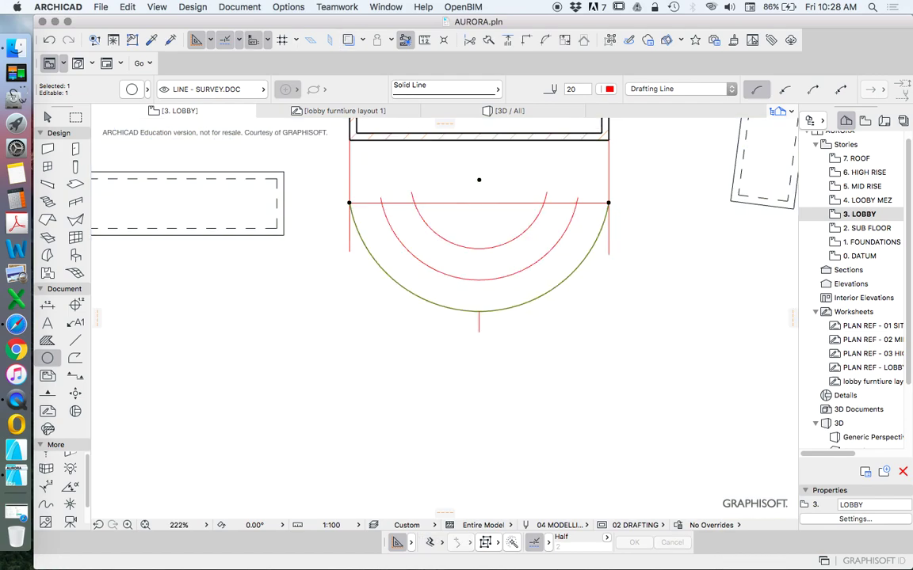
key(Escape)
scroll(389, 200, up, 4)
scroll(312, 259, down, 4)
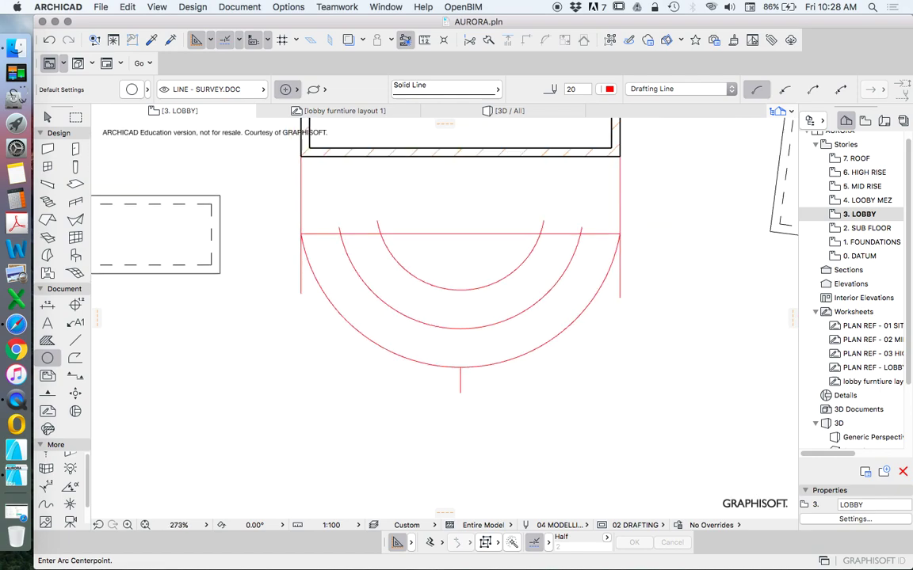
key(Escape)
click(302, 232)
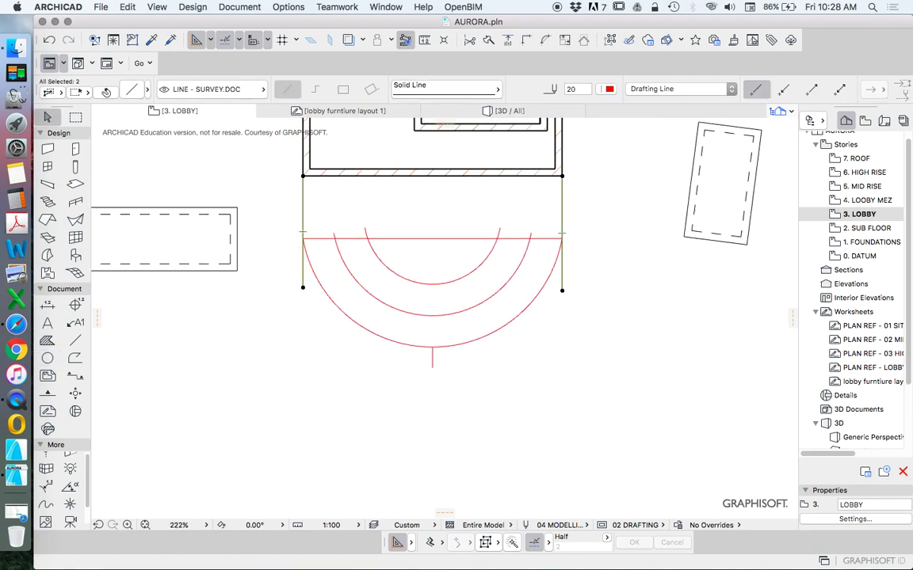
key(Delete)
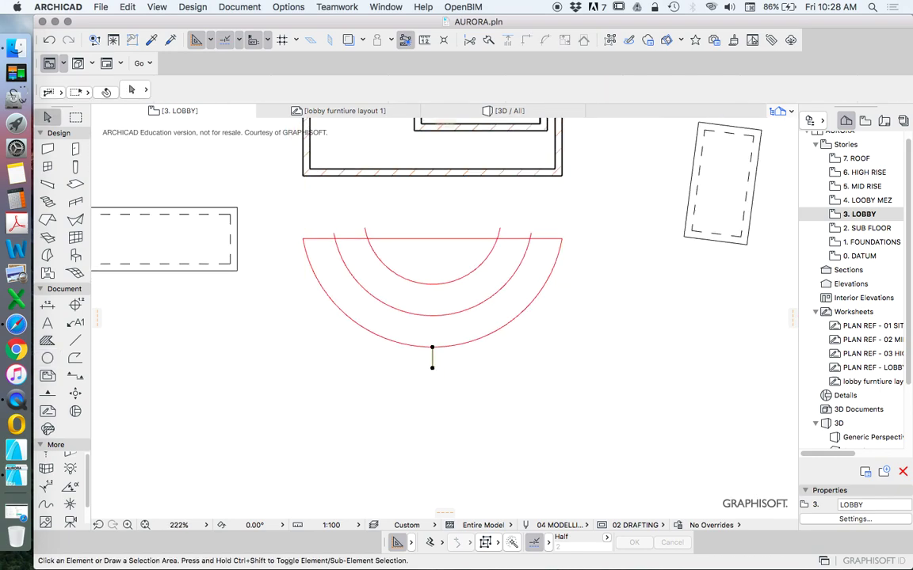
click(432, 358)
key(Delete)
- Trim the ends of the two inner arcs above the horizontal line, and trim that line's middle segment between the innermost arc's ends
scroll(341, 235, up, 10)
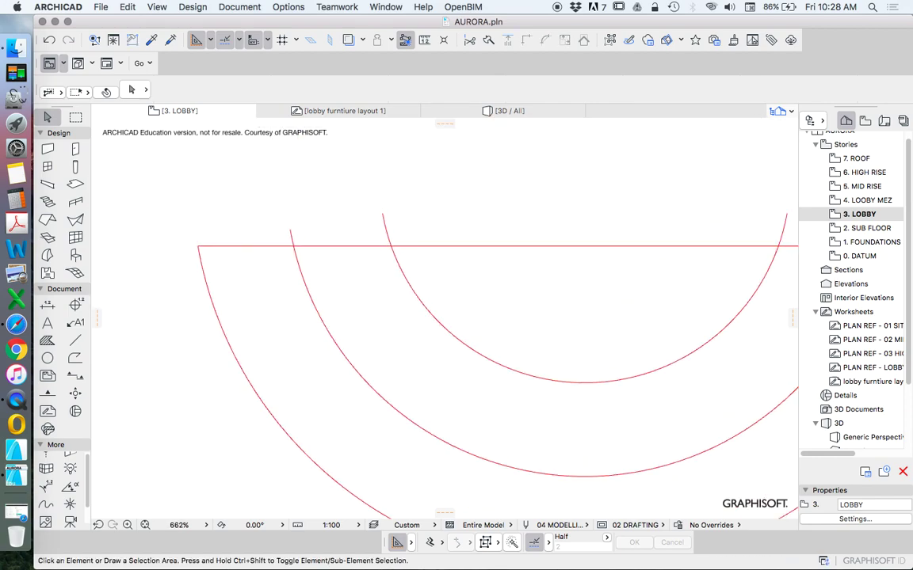
super+click(275, 238)
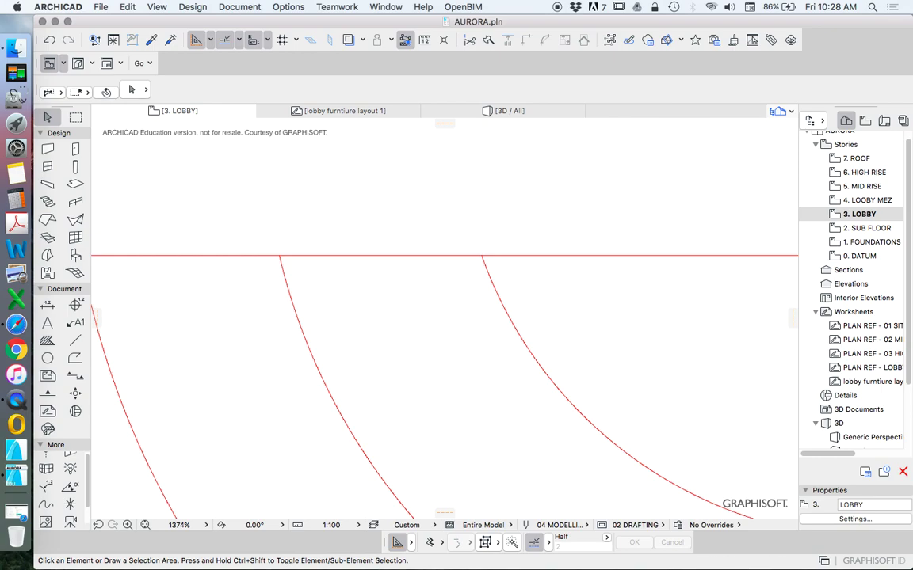
scroll(361, 233, down, 7)
super+click(621, 230)
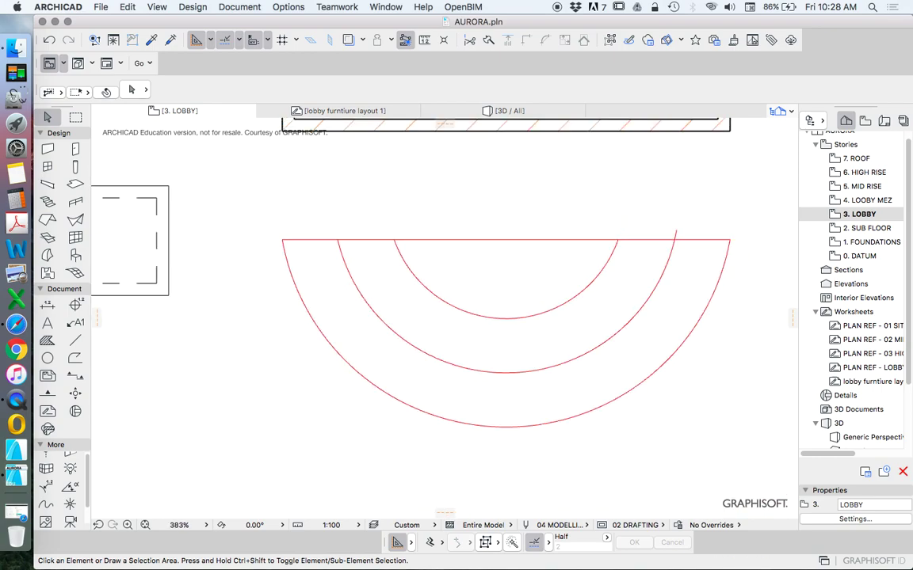
scroll(664, 235, up, 6)
super+click(695, 234)
scroll(504, 228, down, 3)
scroll(500, 224, down, 3)
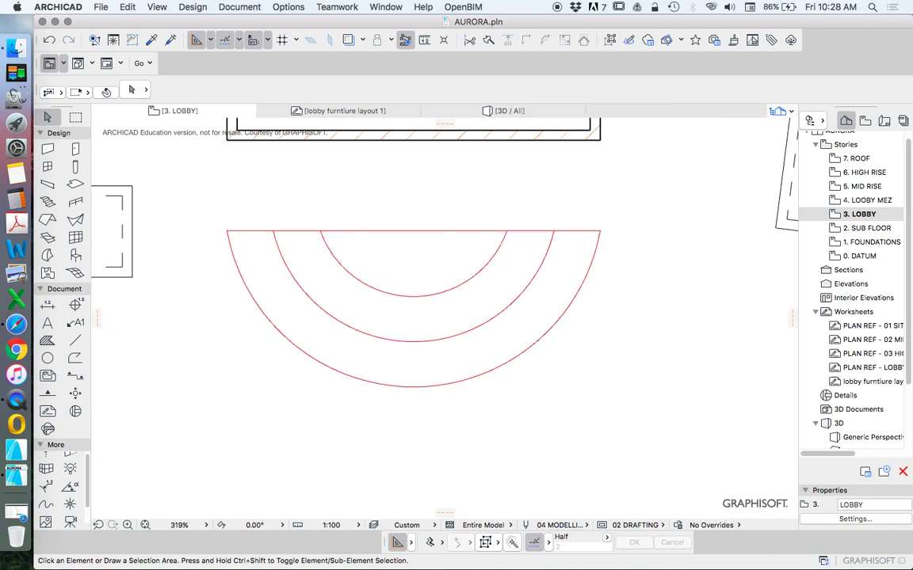
super+click(443, 230)
- Compare the trimmed bar outline with the hand-drawn sketch by showing and hiding the trace reference
key(alt+F2)
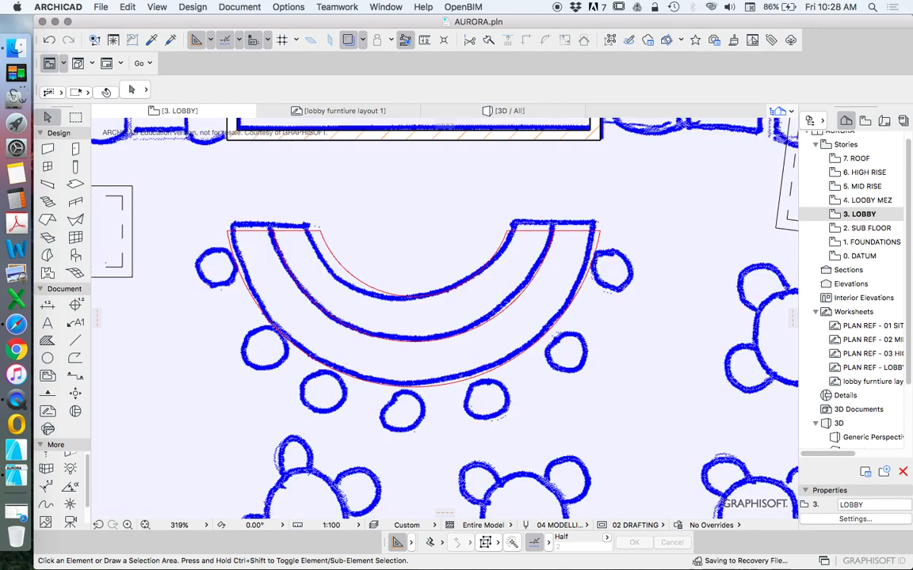
scroll(474, 246, down, 4)
scroll(418, 263, up, 3)
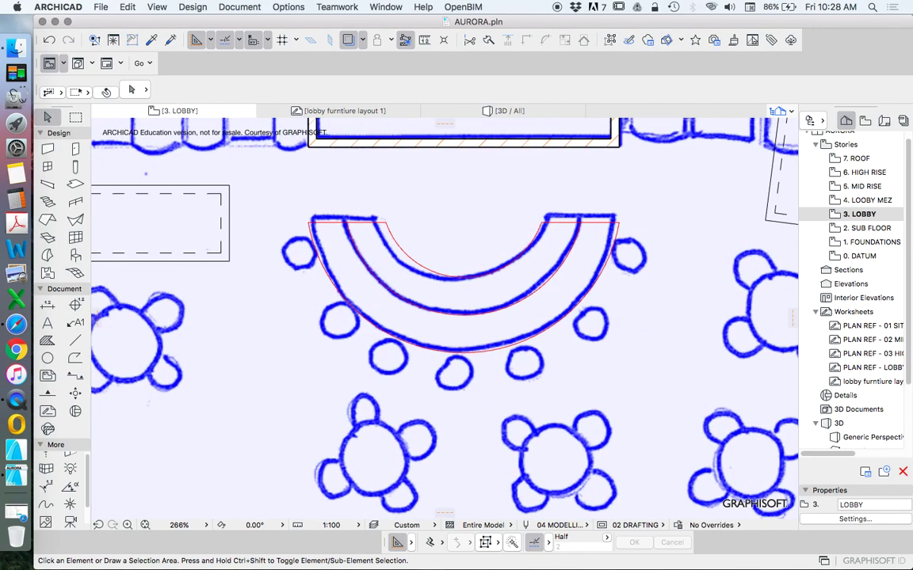
key(alt+F2)
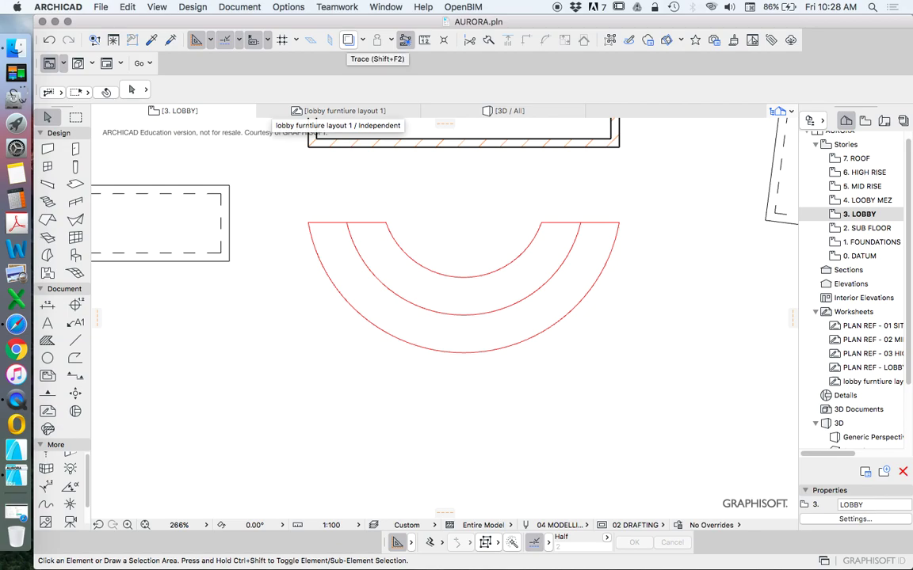
click(347, 39)
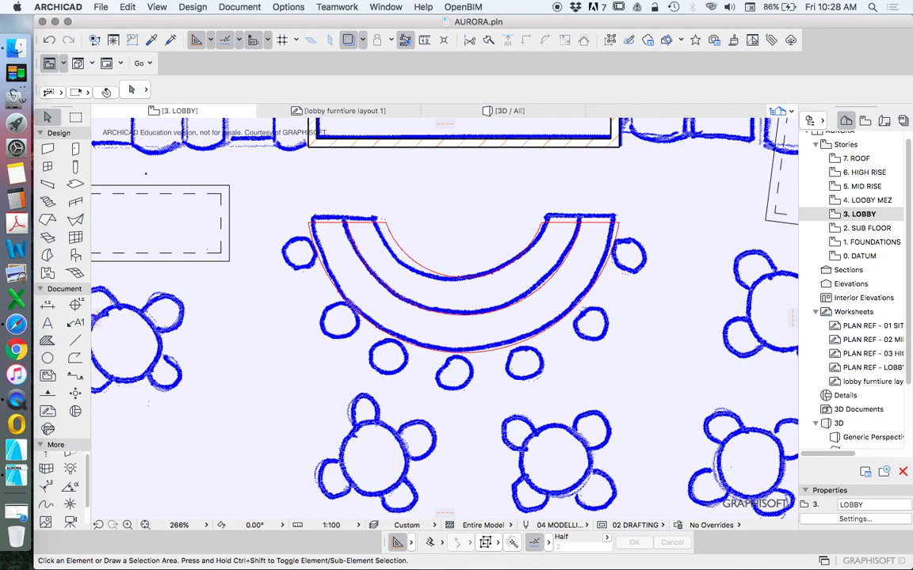
scroll(490, 309, down, 3)
scroll(511, 249, up, 2)
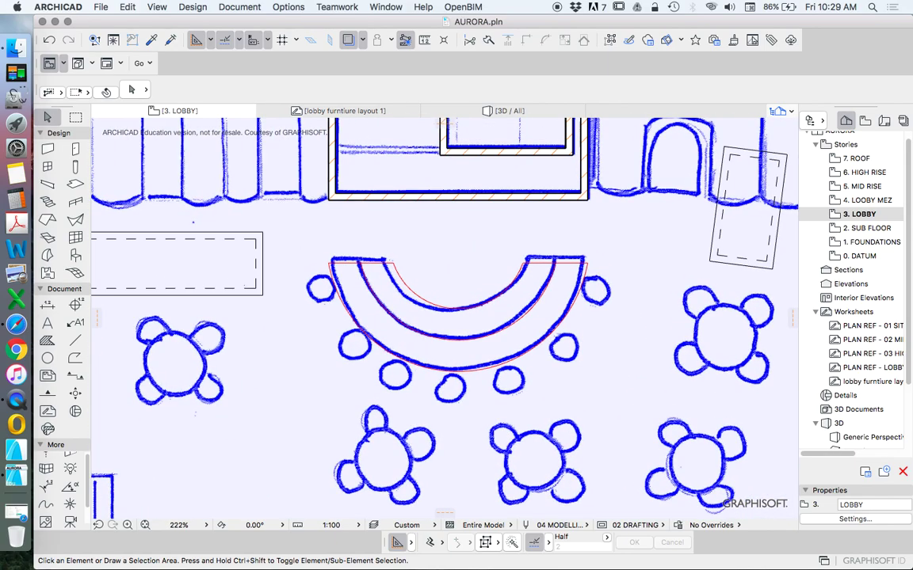
click(347, 40)
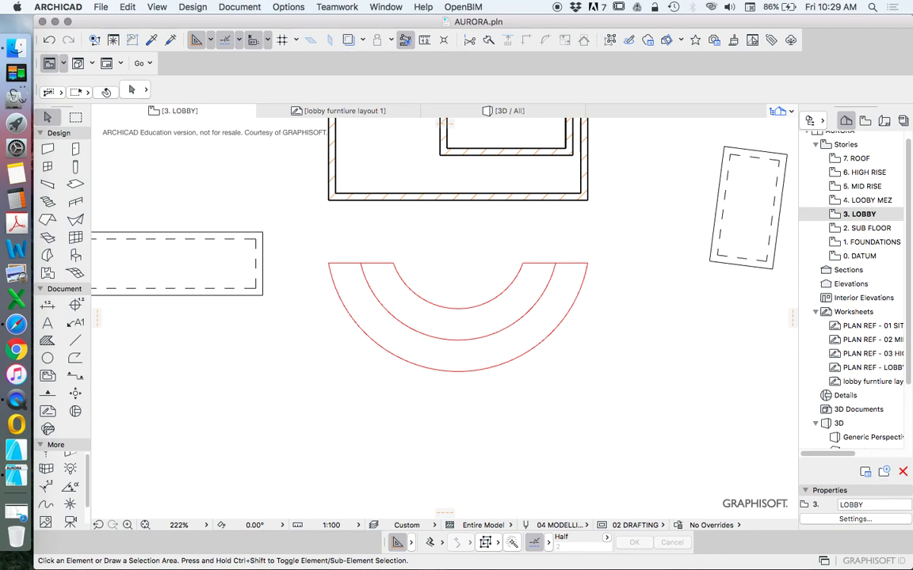
- Set the default slab thickness to 50 and its offset to the 3. LOBBY home story to 1200
click(75, 184)
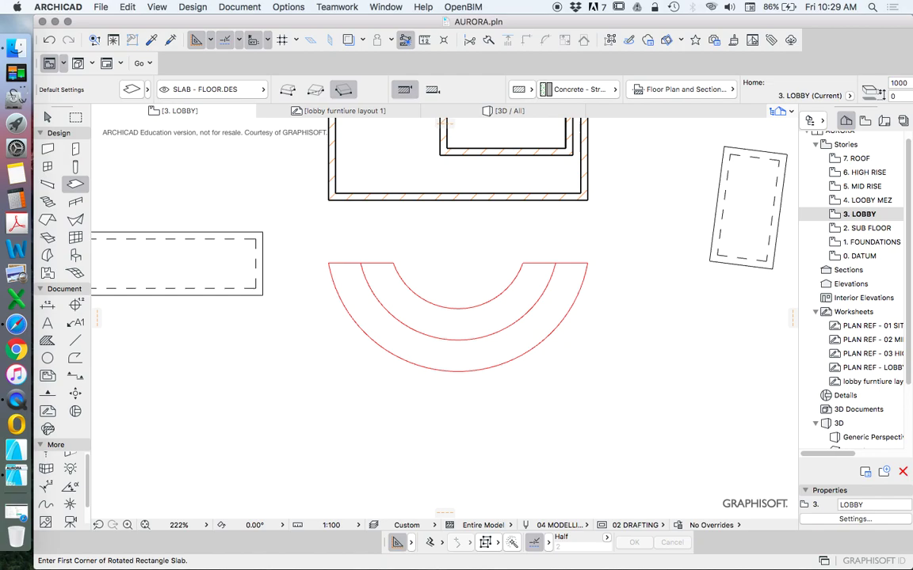
click(132, 90)
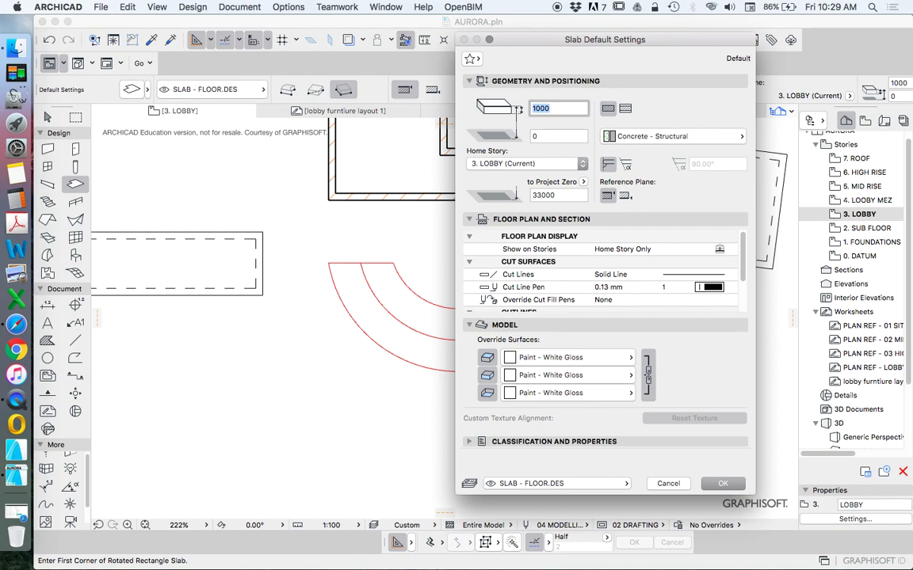
text(50)
click(666, 138)
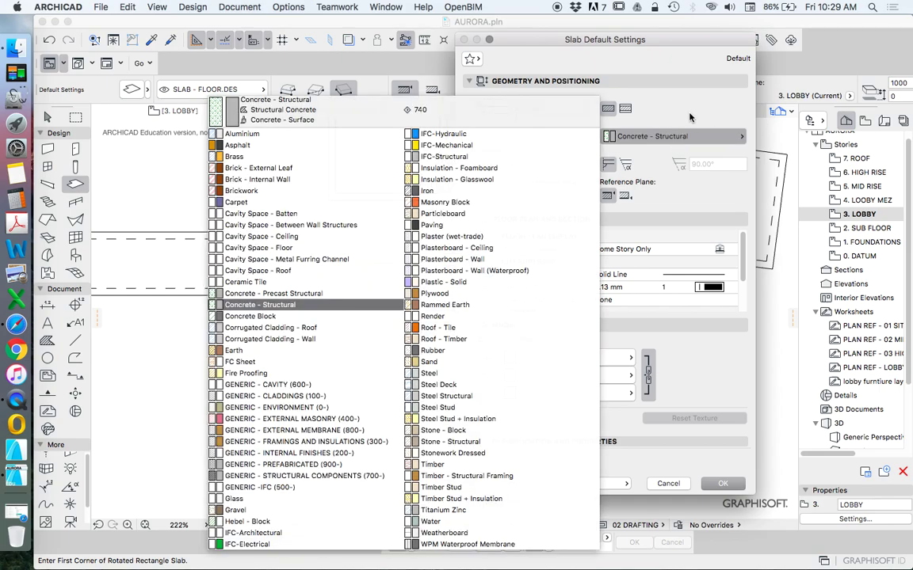
click(694, 114)
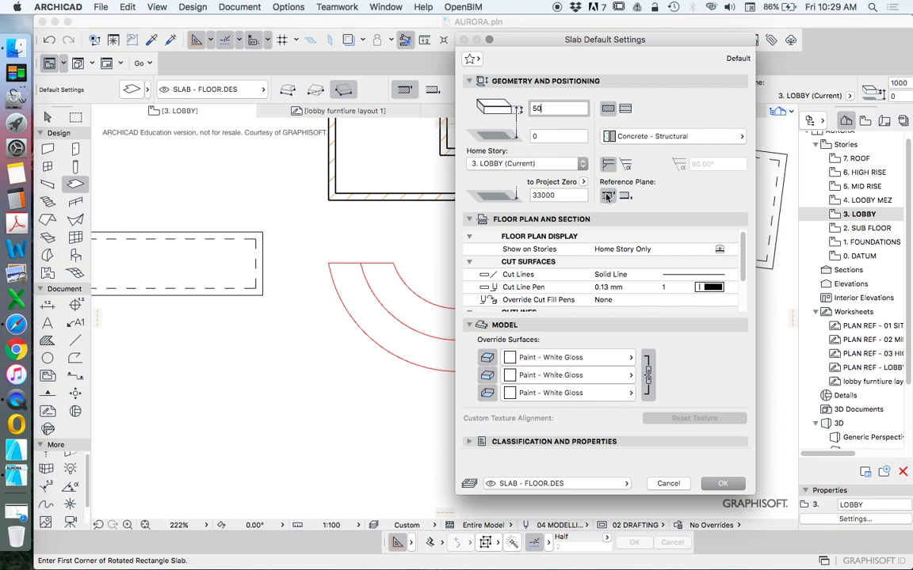
click(568, 137)
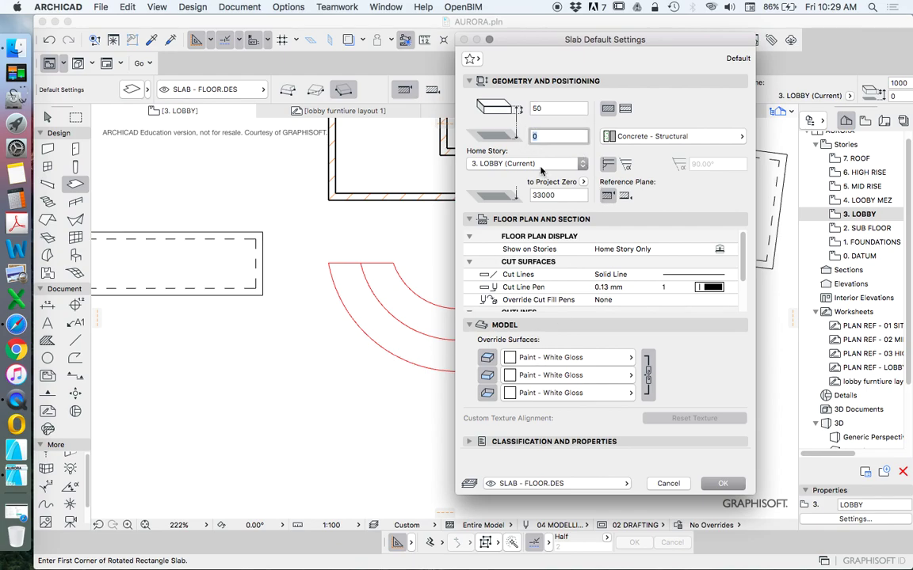
text(1200)
click(718, 484)
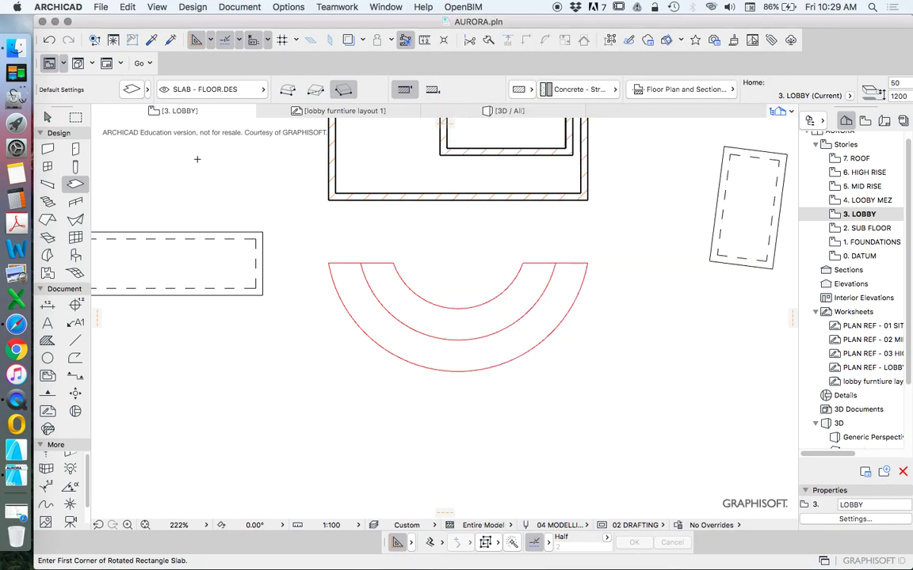
- Enable a 25 % cover fill with pen 2 for new slabs and create a slab from the bar's outer band outline
click(132, 87)
scroll(697, 261, down, 3)
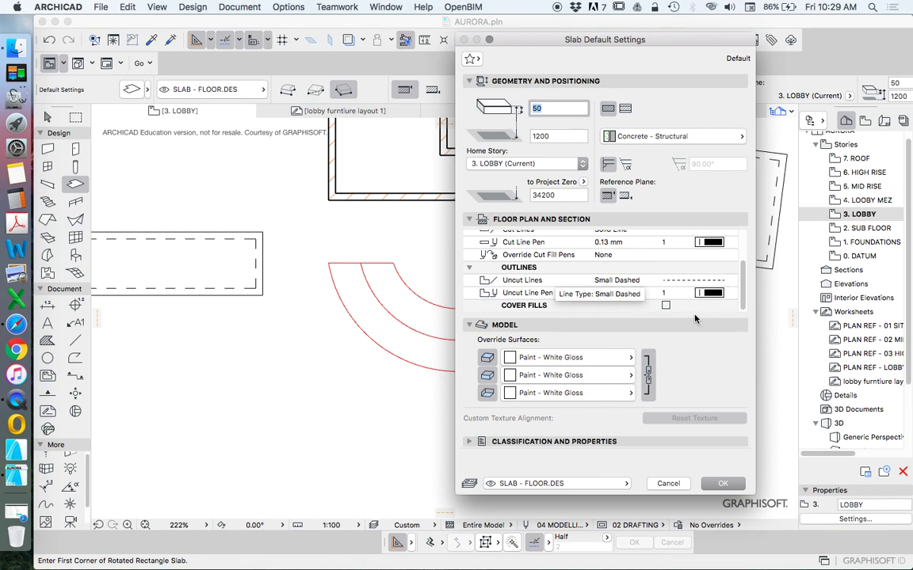
click(666, 305)
scroll(697, 286, down, 2)
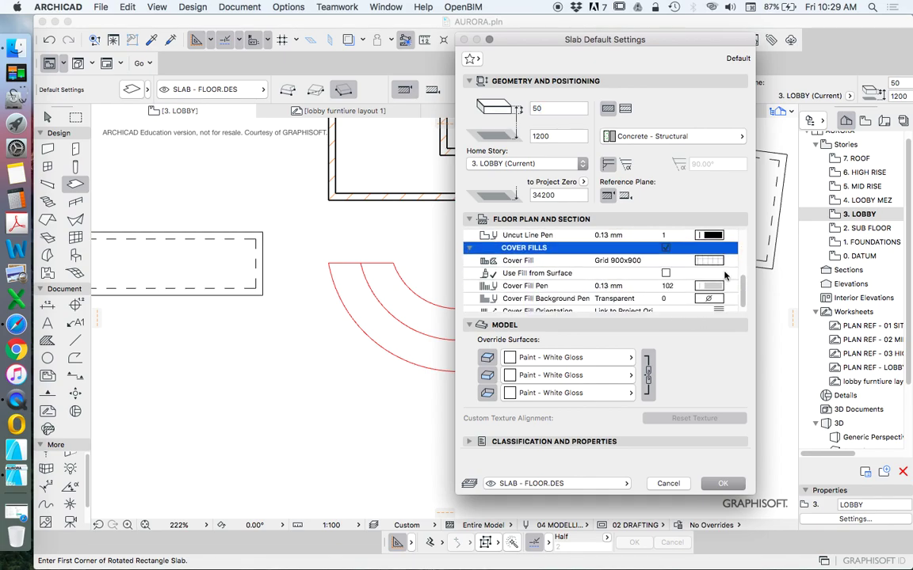
click(709, 260)
click(709, 260)
click(466, 92)
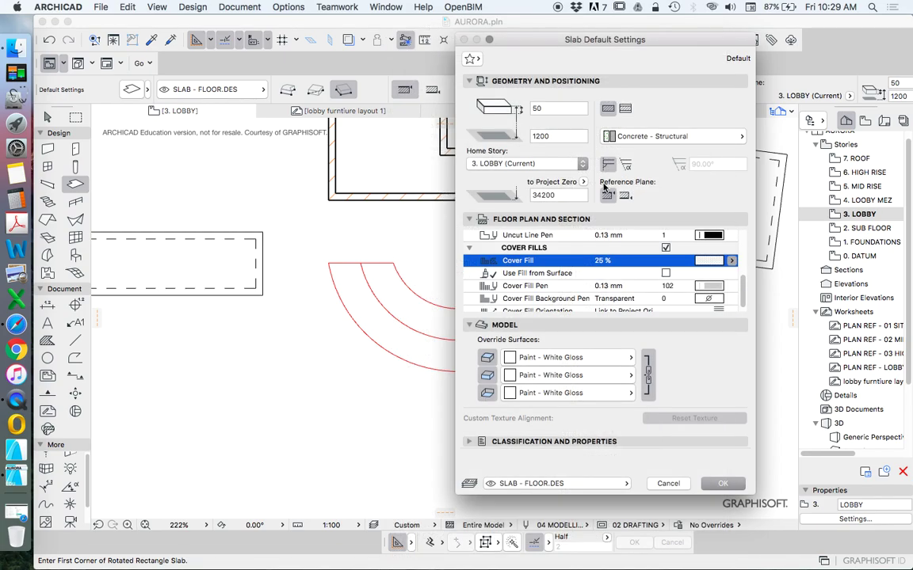
click(707, 299)
click(719, 290)
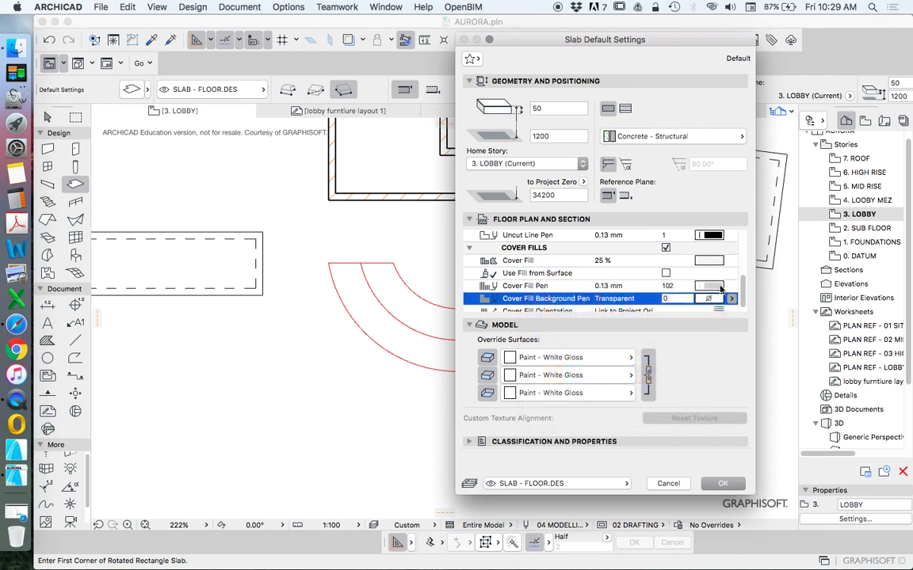
click(711, 286)
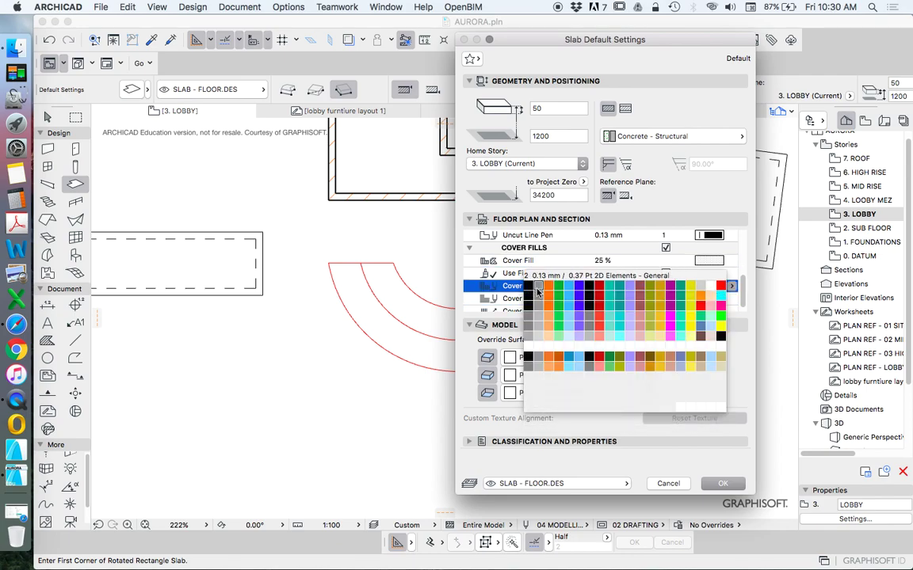
click(537, 289)
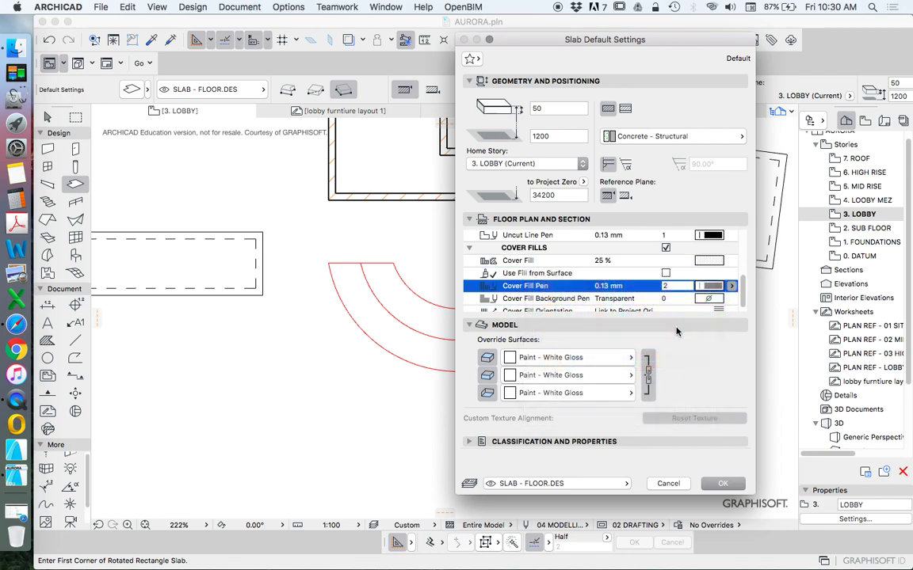
click(723, 483)
click(467, 355)
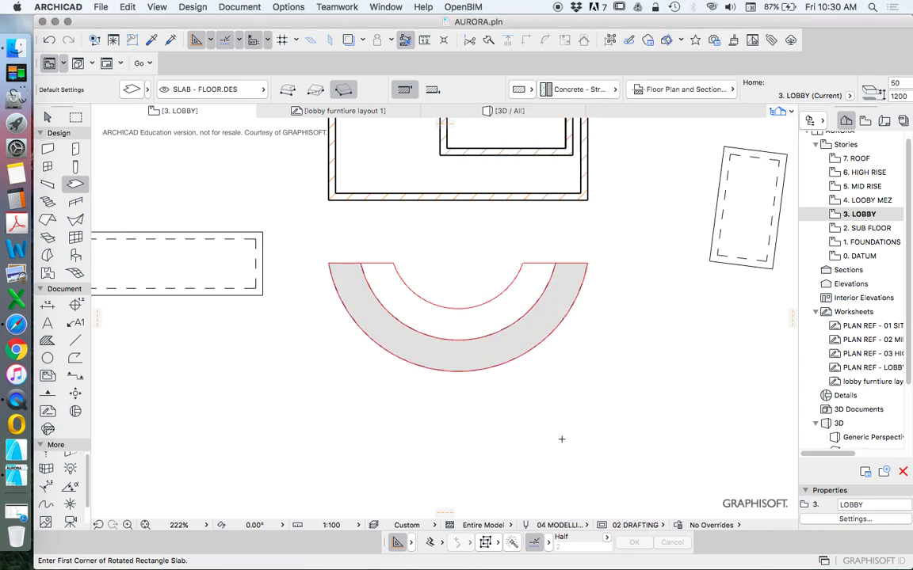
- Create a slab from the bar's inner band outline with cover fill pen 62 and a home story offset of 900
click(132, 88)
scroll(660, 281, down, 5)
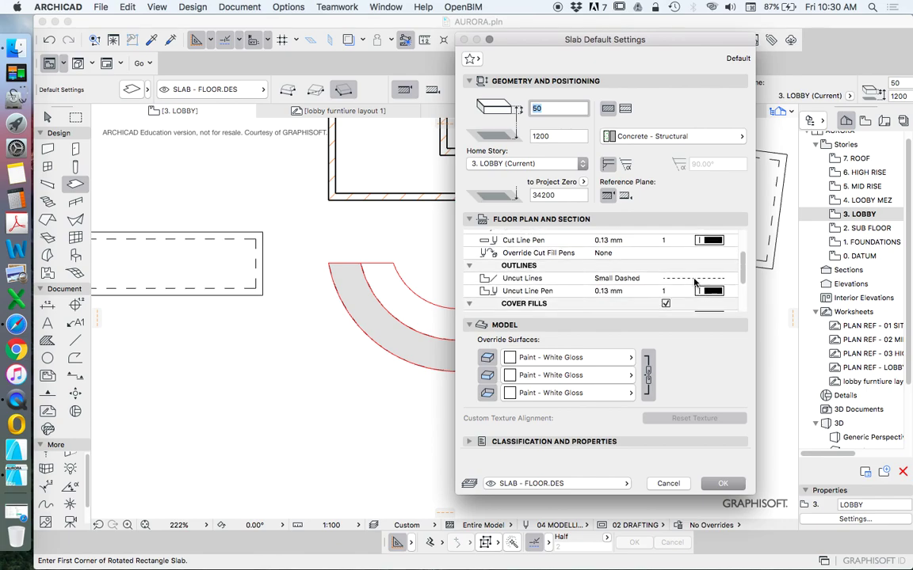
click(705, 281)
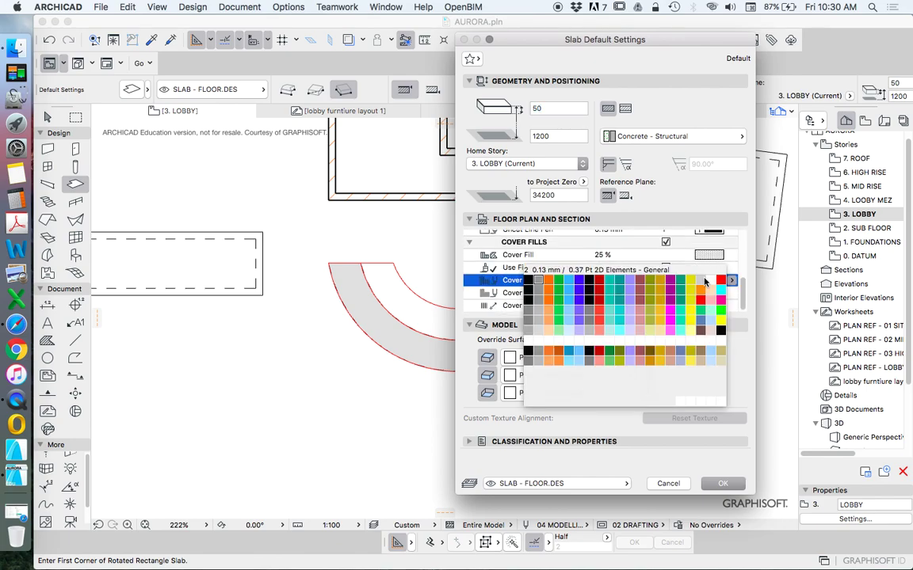
click(538, 310)
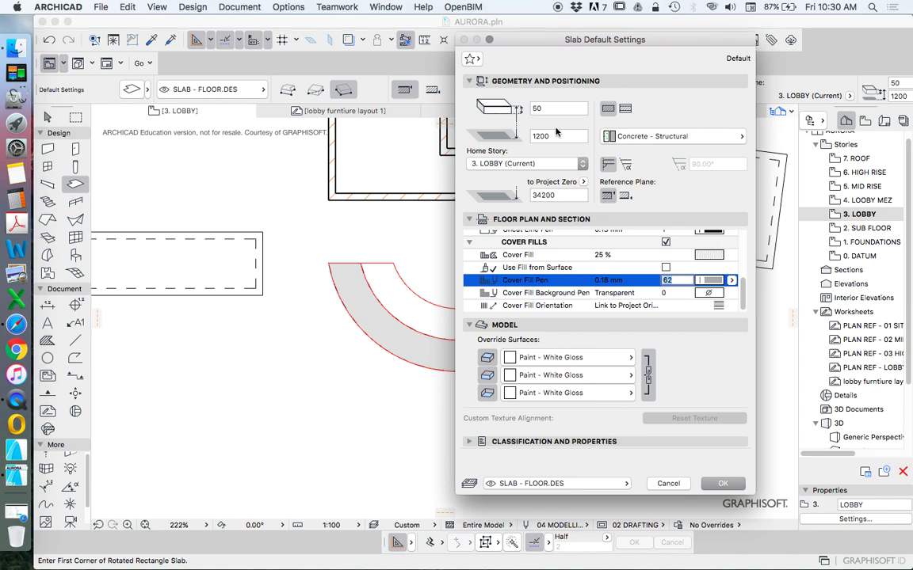
click(560, 136)
text(9)
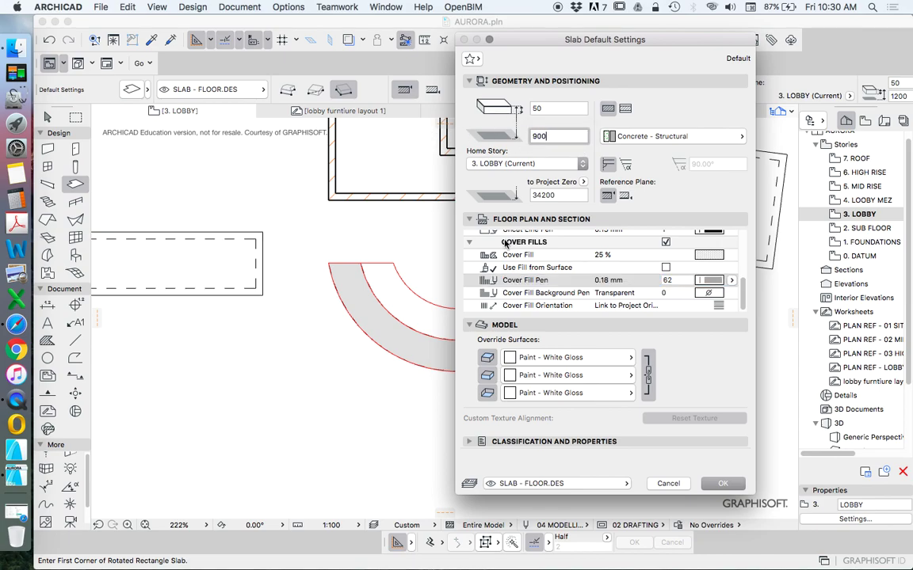
click(722, 484)
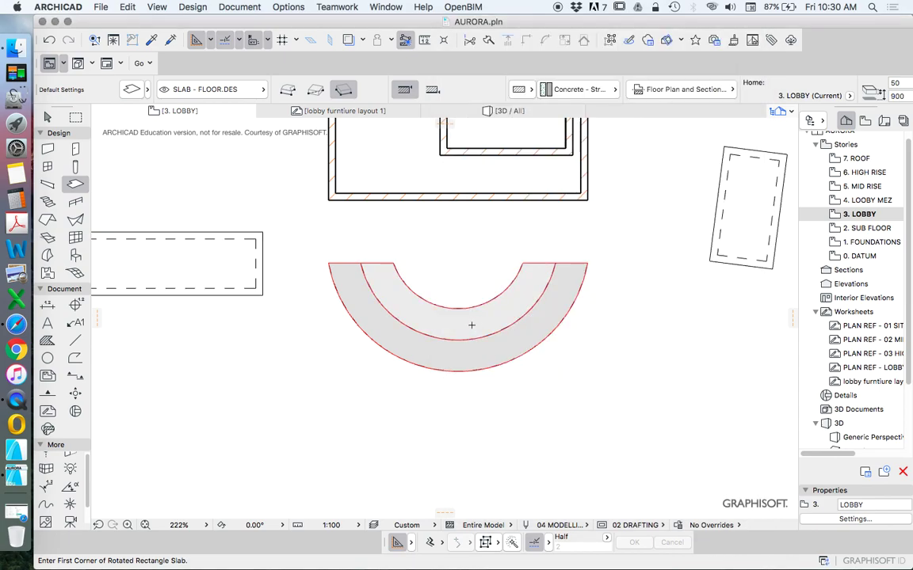
- Turn on Quick Selection and try it by selecting the bar's outer slab through its surface, clearing the selection at the end
click(48, 116)
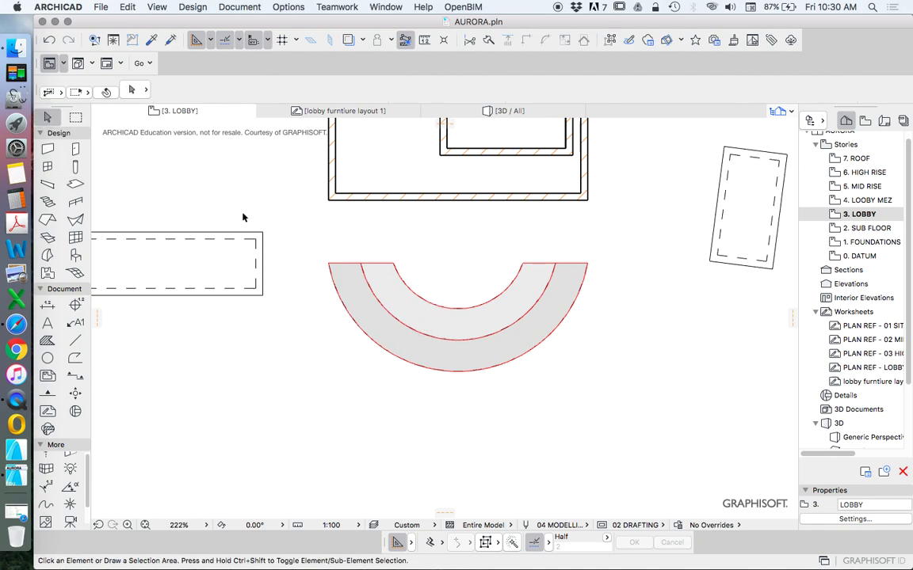
click(399, 304)
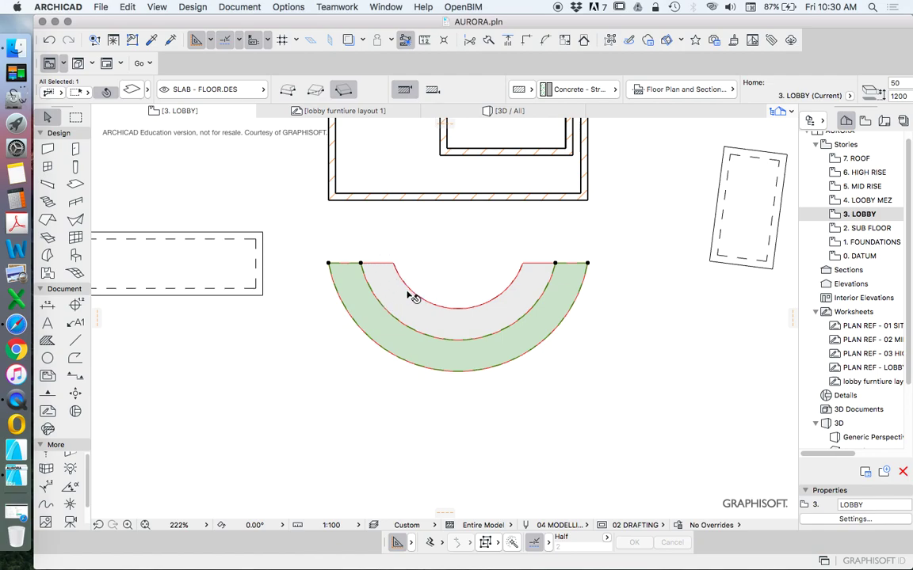
click(238, 217)
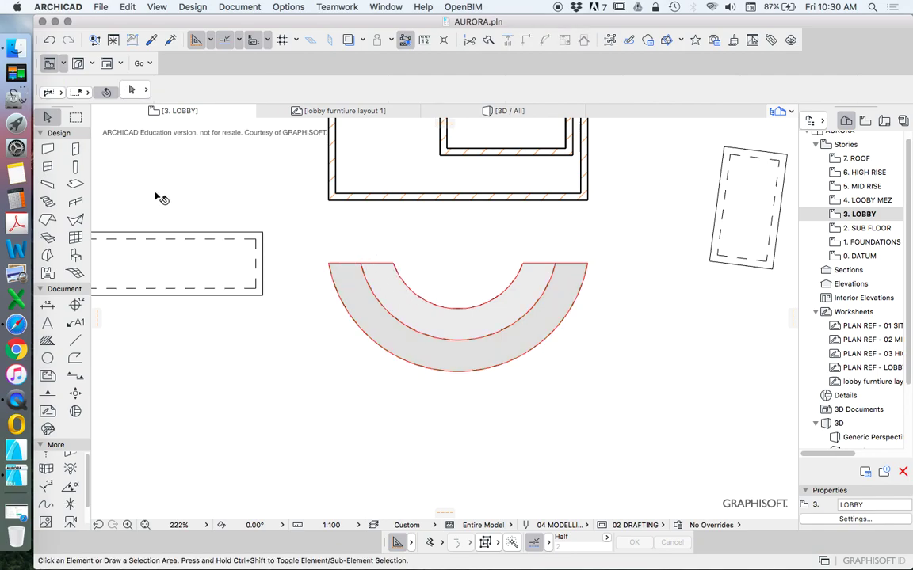
- Delete the red traced arcs and straight end lines lying over the bar slabs
click(317, 283)
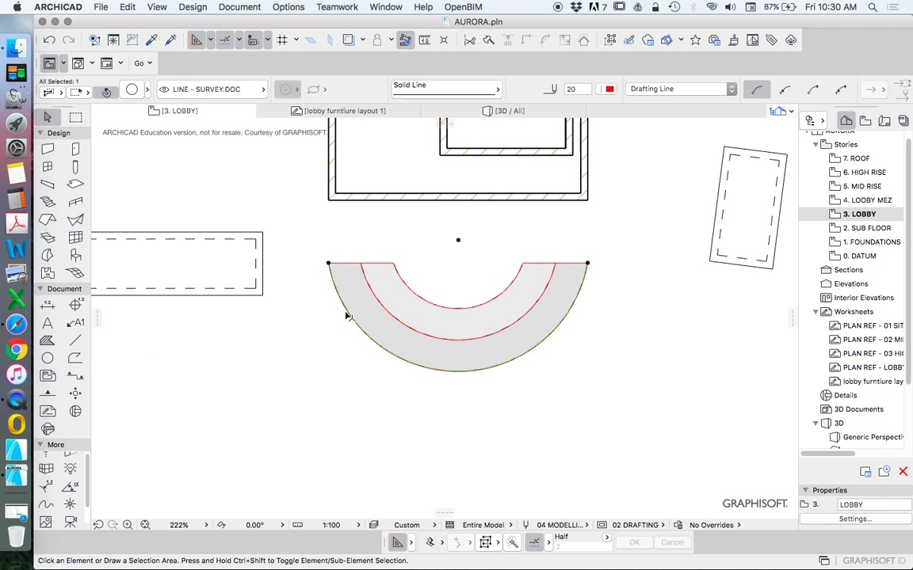
shift+click(374, 292)
shift+click(402, 283)
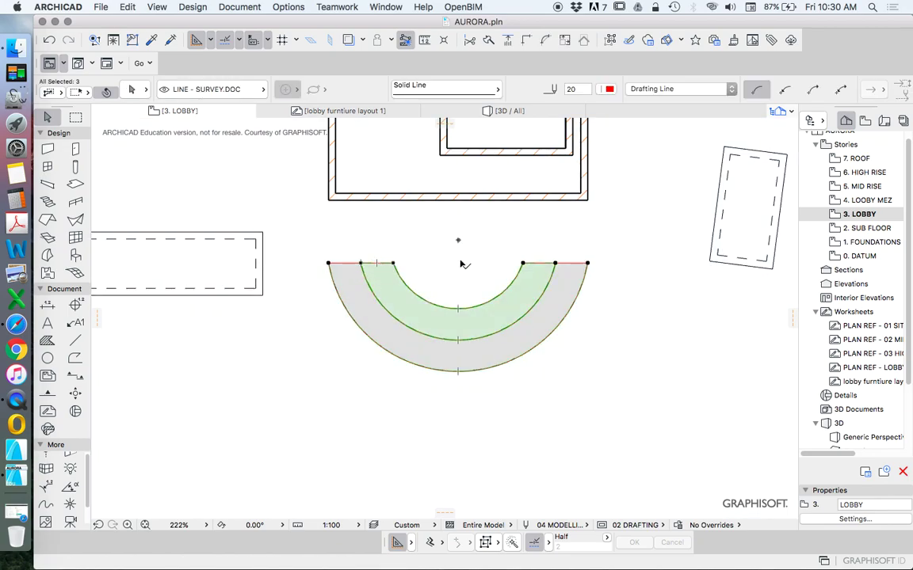
shift+click(355, 263)
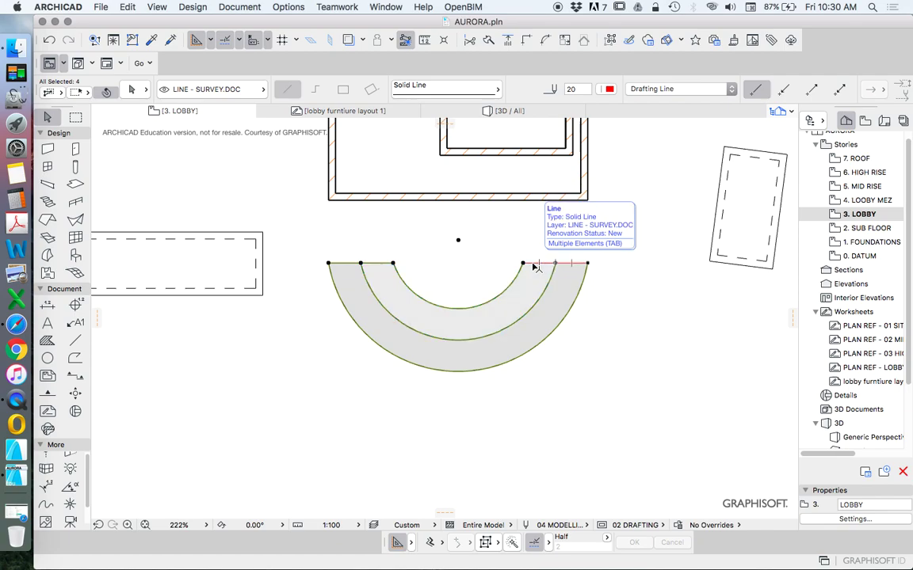
key(Tab)
shift+click(533, 264)
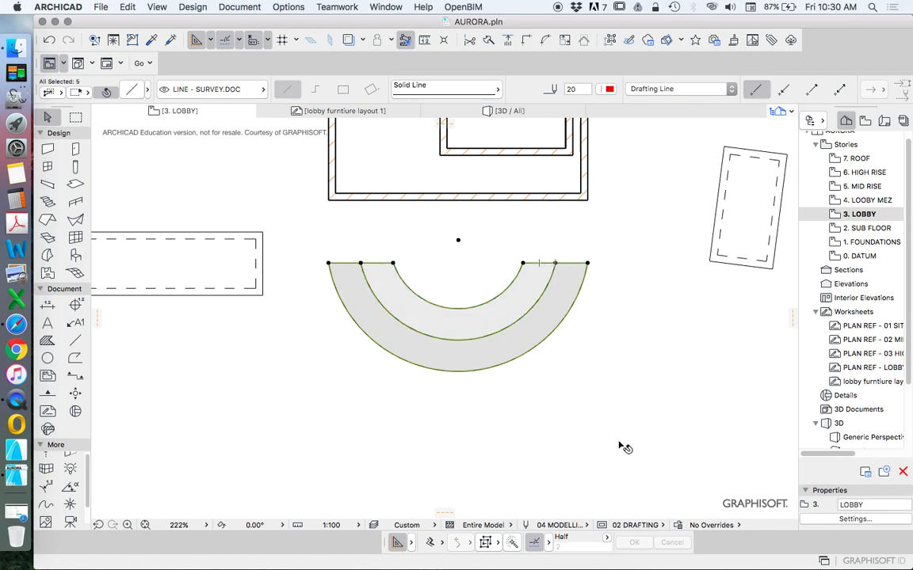
scroll(485, 344, down, 2)
scroll(515, 355, up, 4)
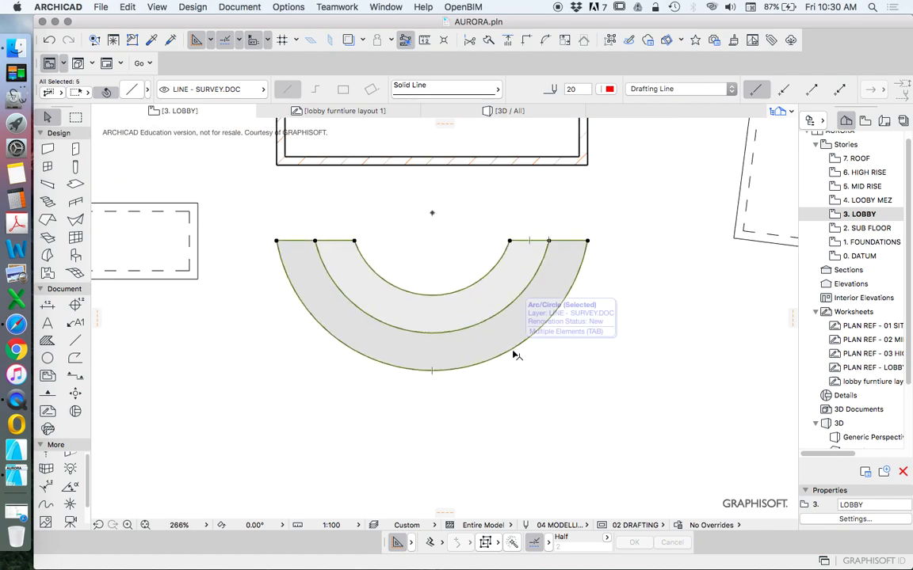
key(Escape)
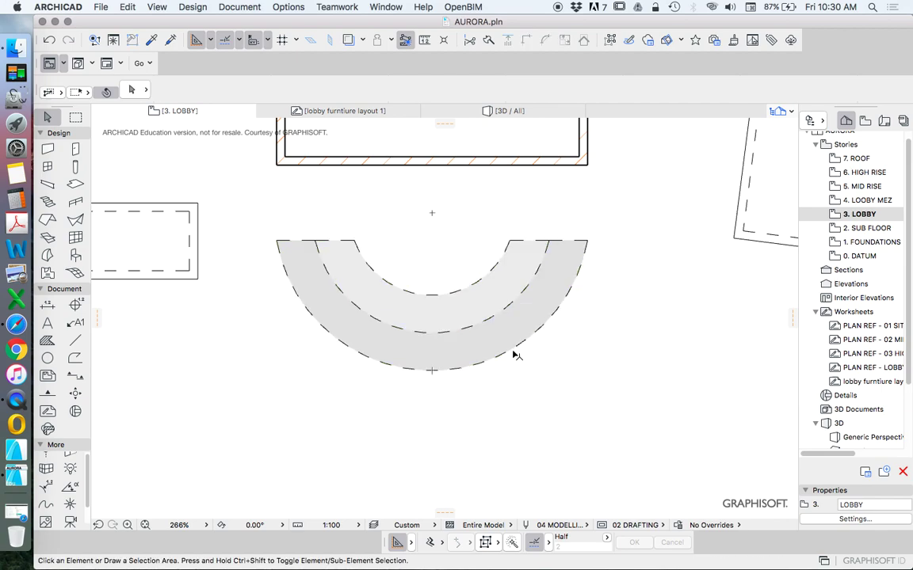
- Change the uncut line type of both bar slabs from dashed to a solid line
click(449, 310)
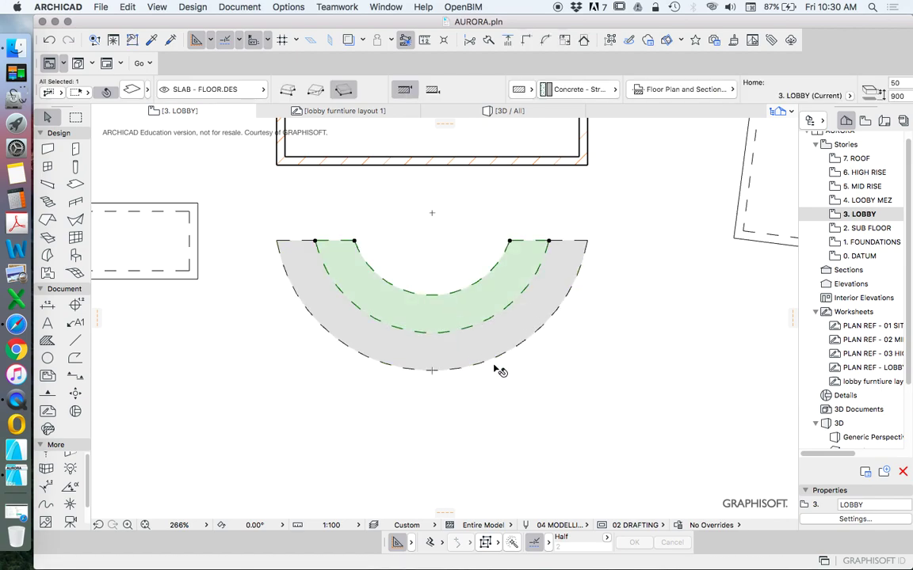
shift+click(479, 355)
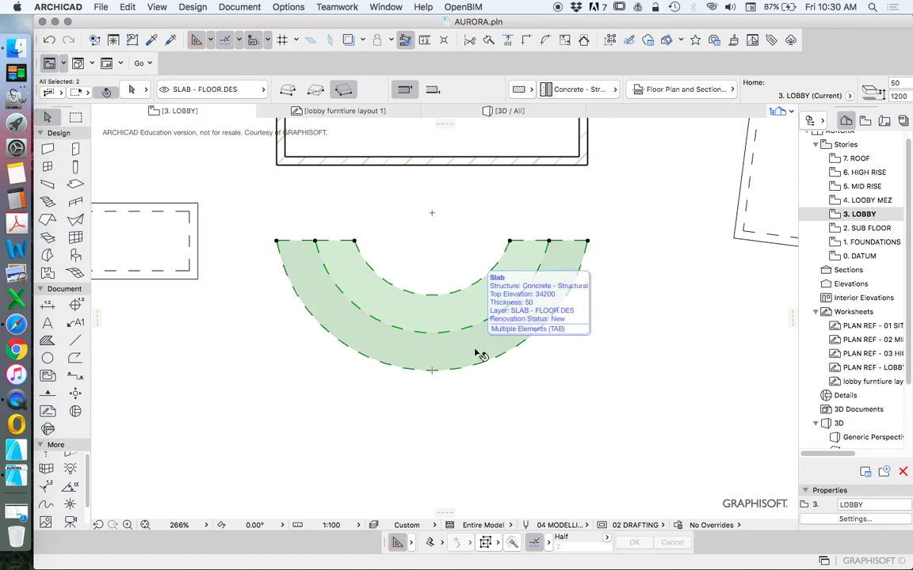
key(super+t)
scroll(602, 270, down, 3)
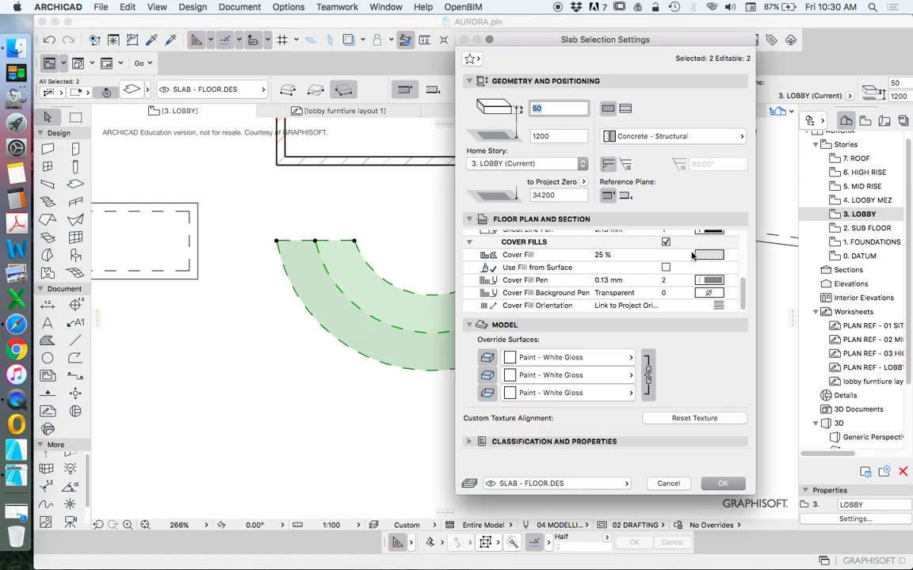
scroll(673, 266, up, 2)
click(705, 263)
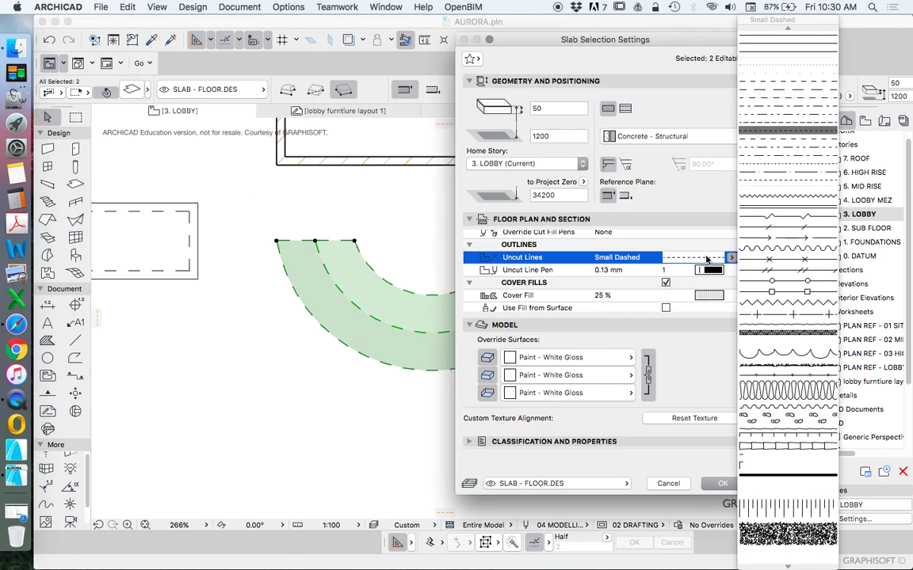
click(753, 36)
key(Return)
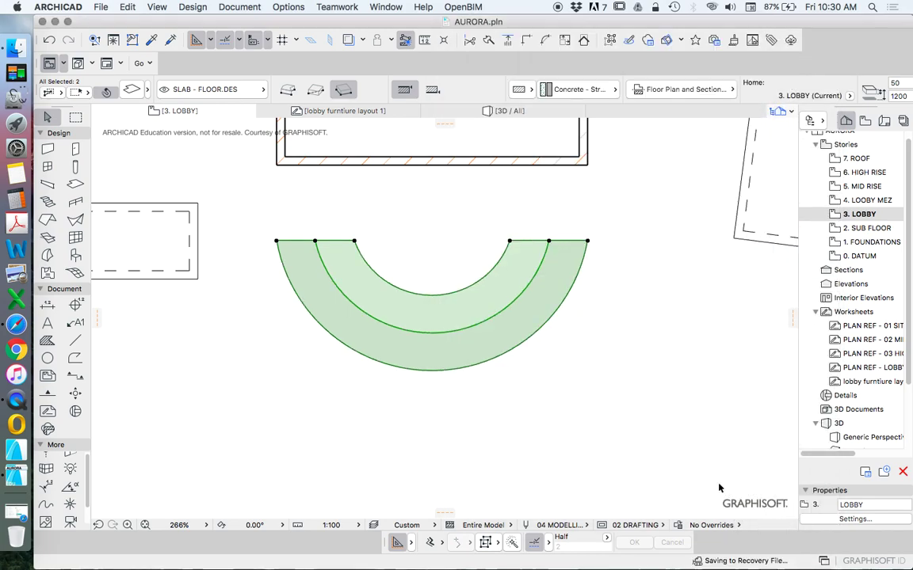
- Show the two bar slabs with the lobby floor slab in 3D, inspect their levels, and return to the 3. LOBBY plan
scroll(489, 310, down, 5)
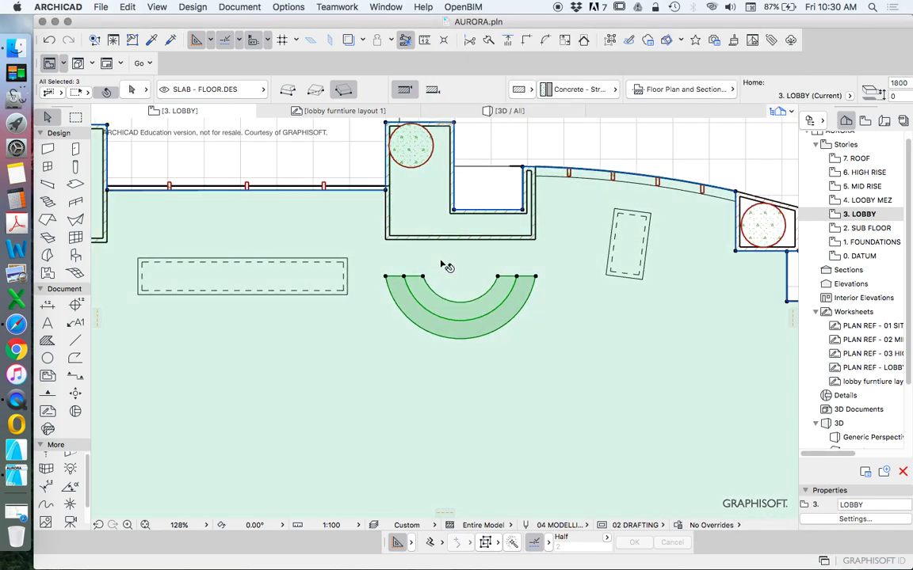
shift+click(443, 260)
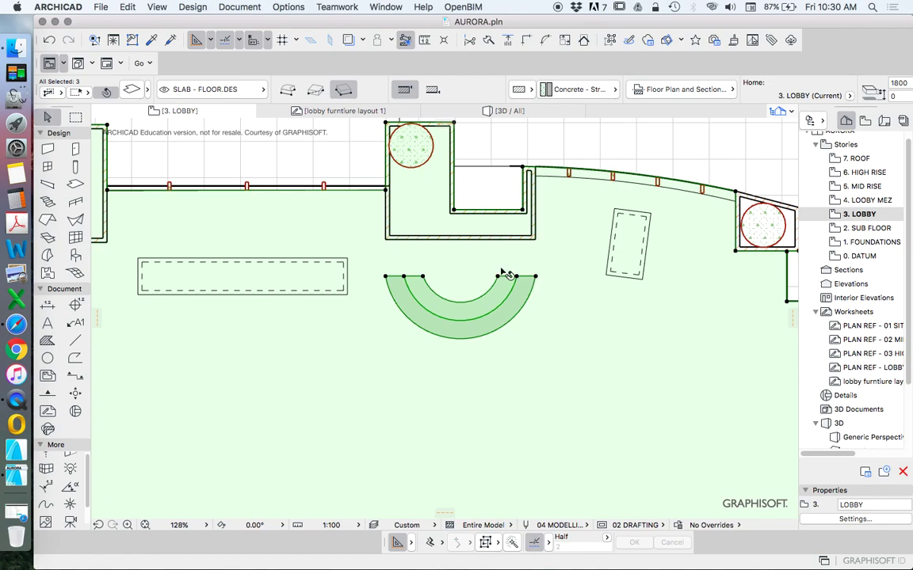
right_click(469, 260)
click(595, 475)
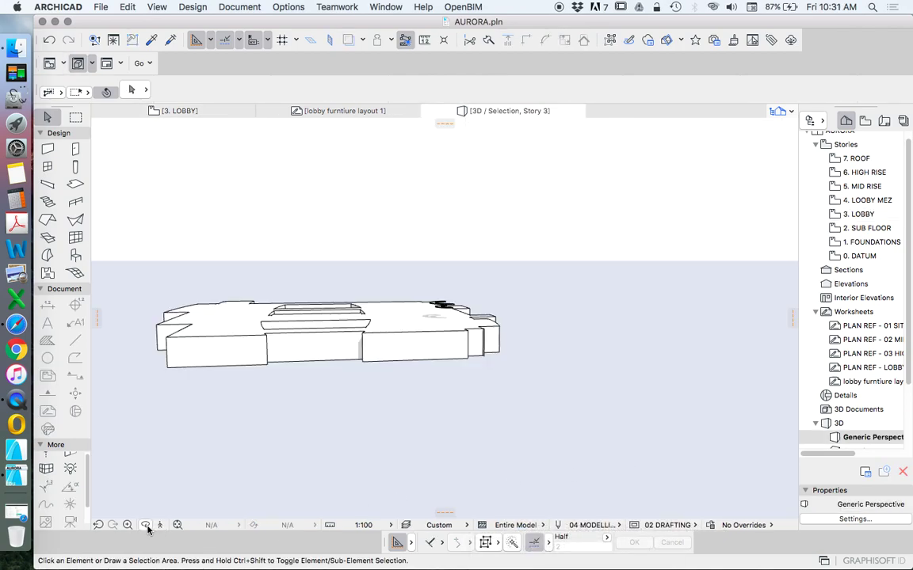
click(145, 525)
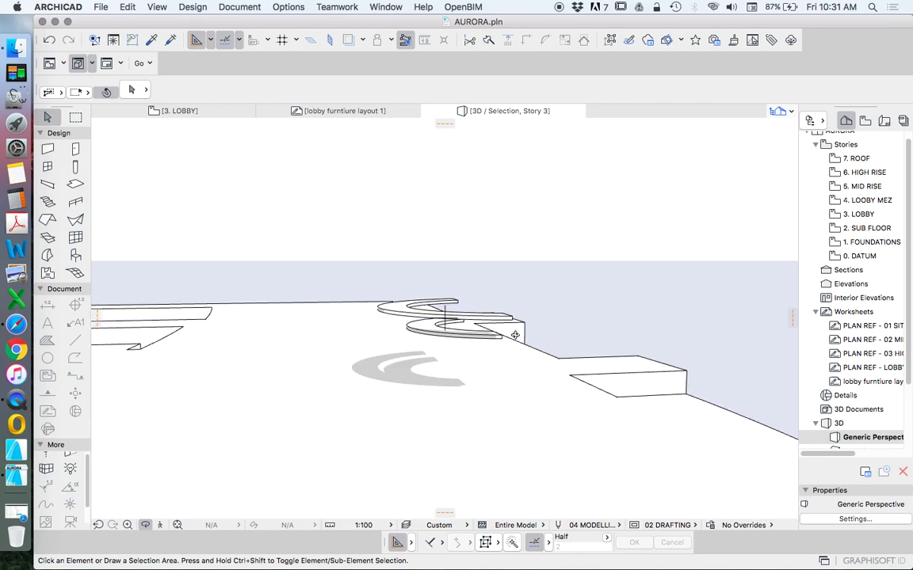
drag(515, 336, 450, 368)
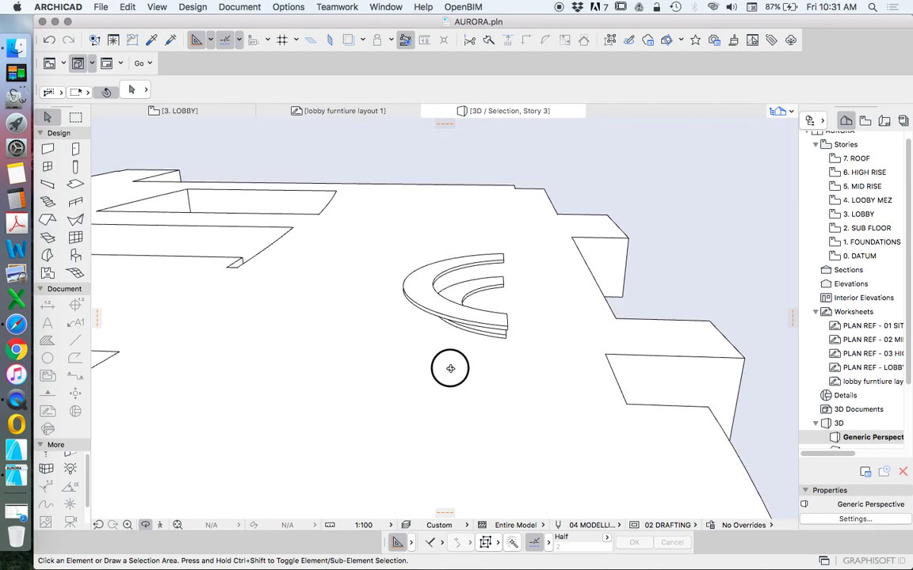
mouse_move(466, 403)
mouse_down()
mouse_move(391, 357)
mouse_move(493, 388)
mouse_move(559, 385)
mouse_move(469, 400)
mouse_up()
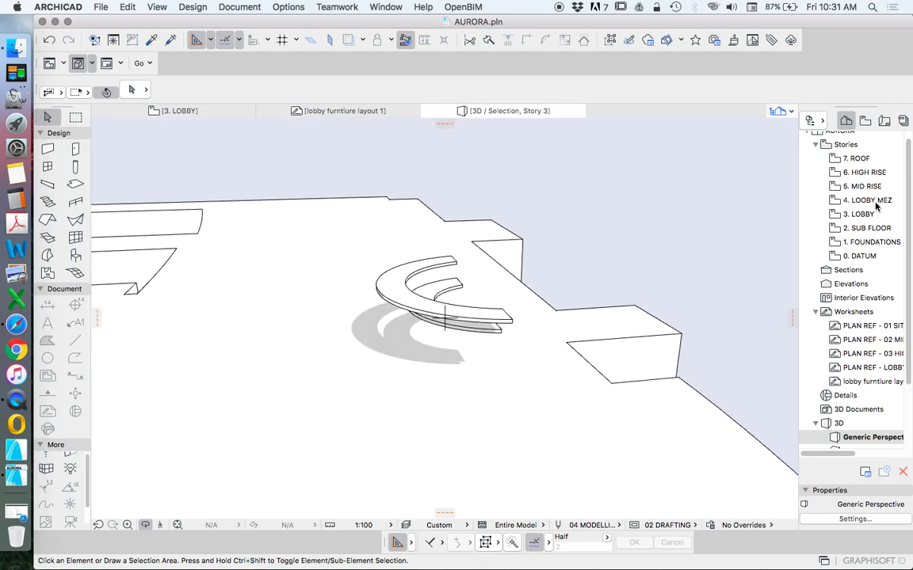
double_click(846, 215)
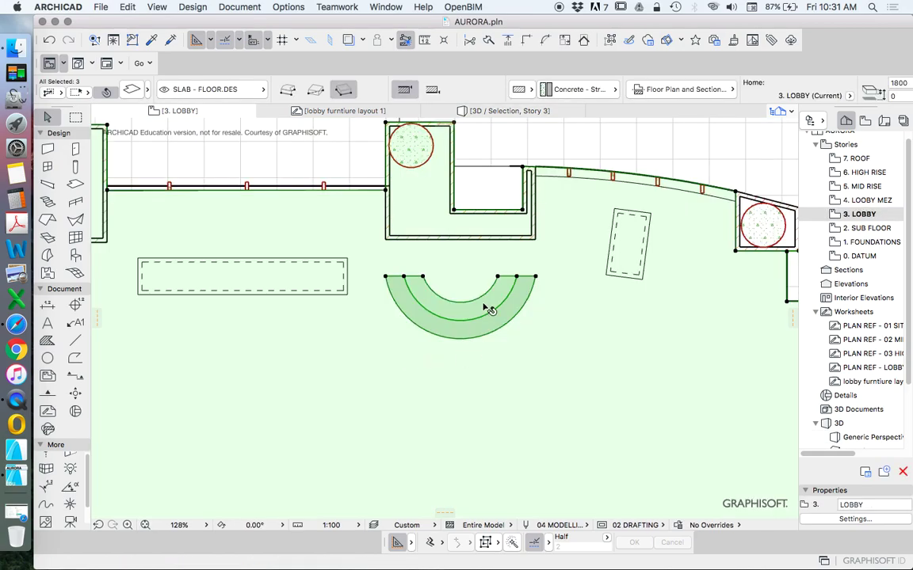
- Start a wall at one end of the arc between the bar slabs, with thickness 100 and building material Timber
scroll(482, 329, up, 5)
click(439, 331)
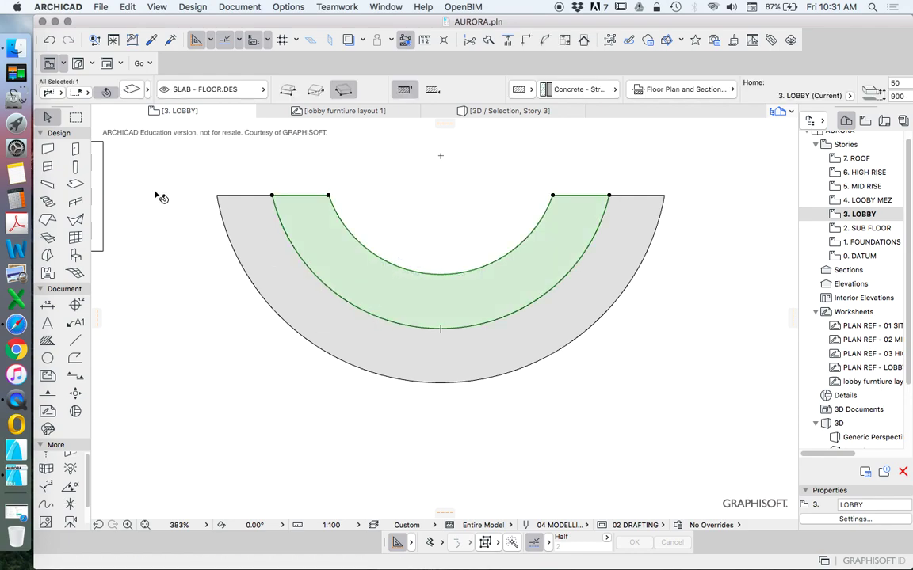
click(143, 209)
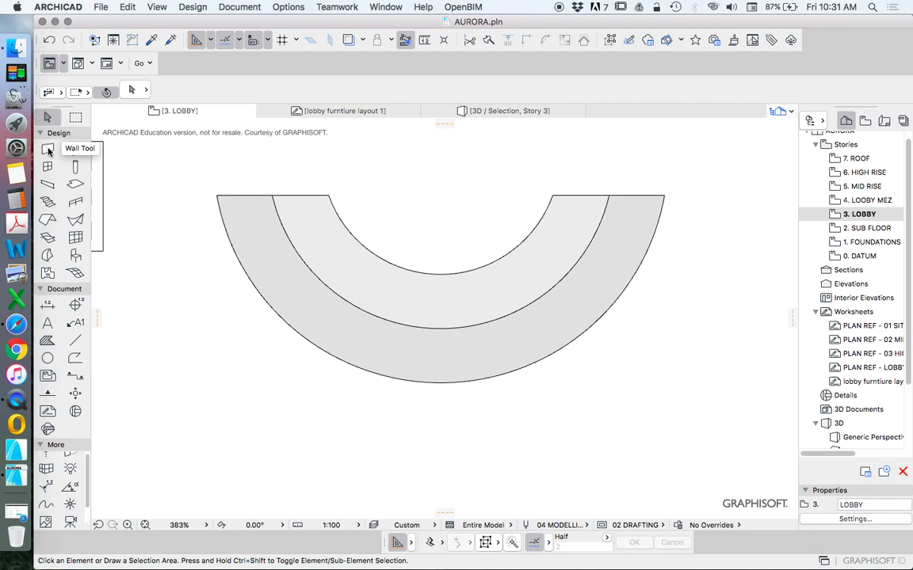
click(48, 150)
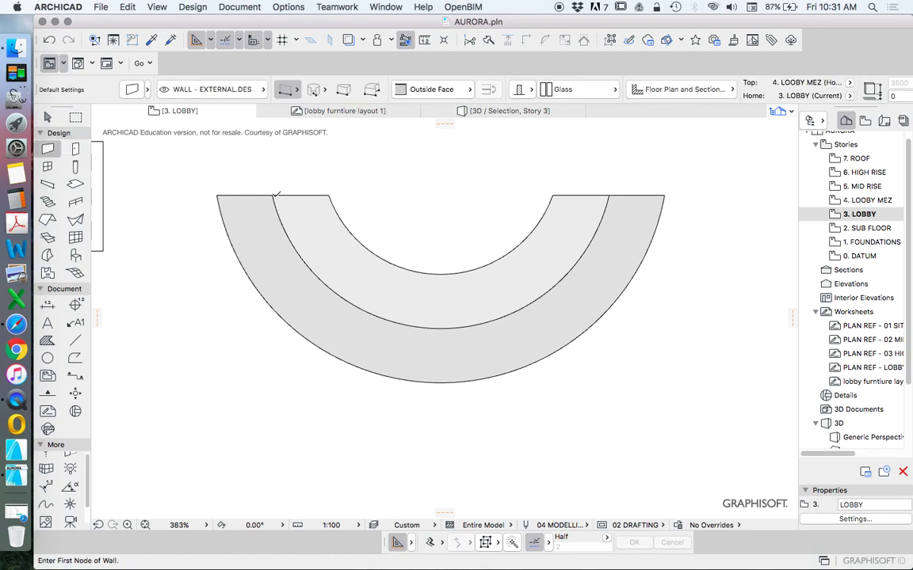
click(272, 194)
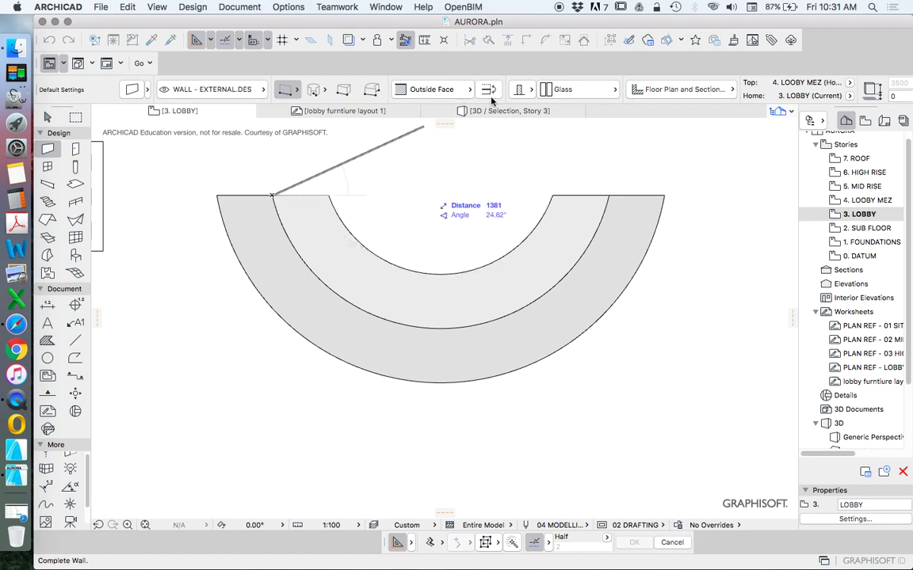
click(139, 94)
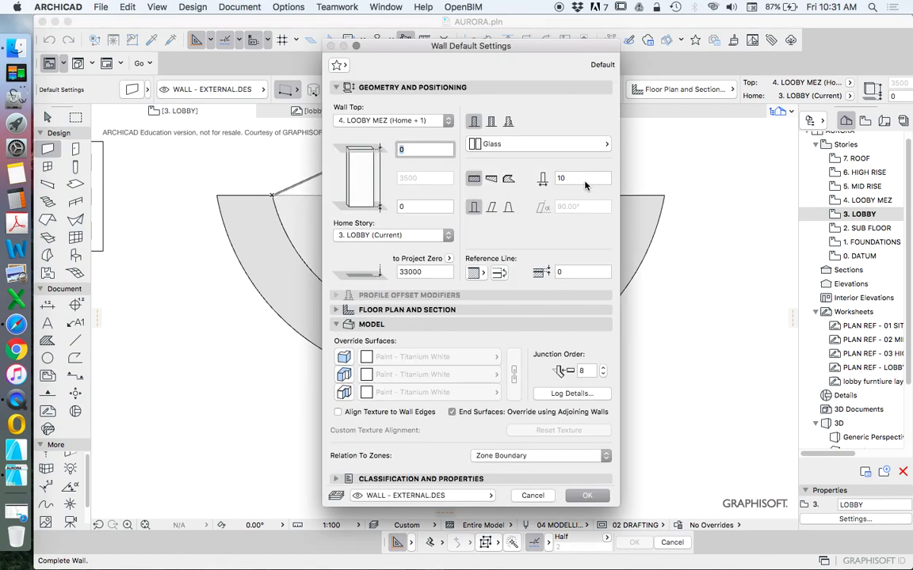
click(596, 179)
text(100)
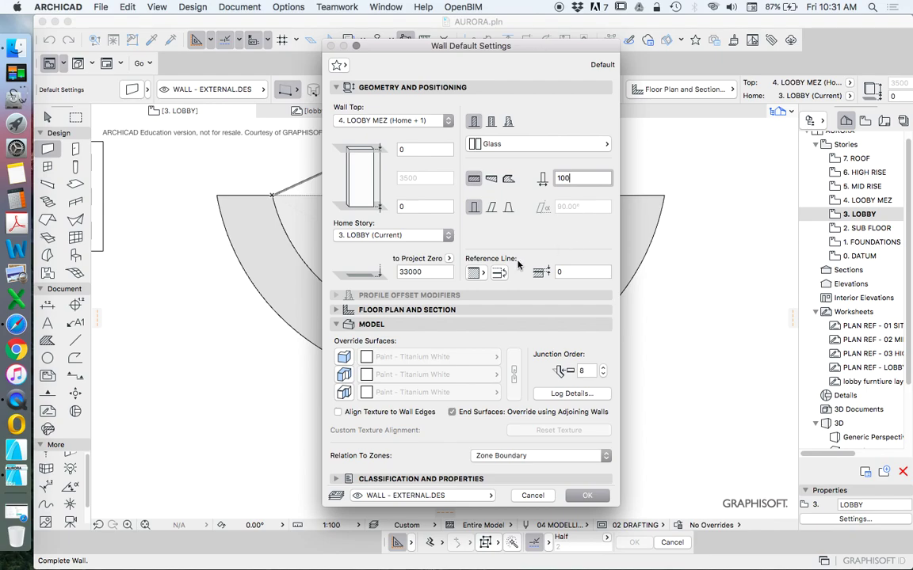
click(539, 144)
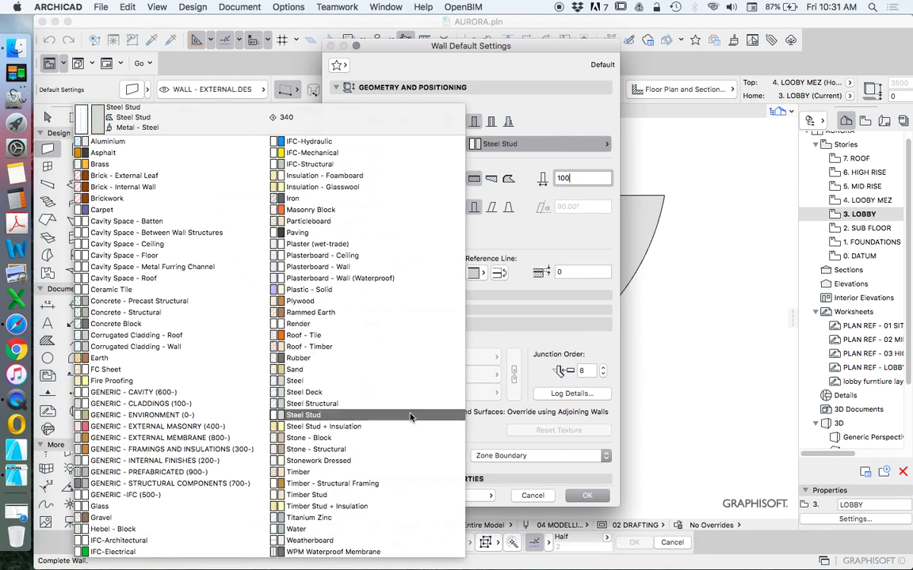
click(380, 474)
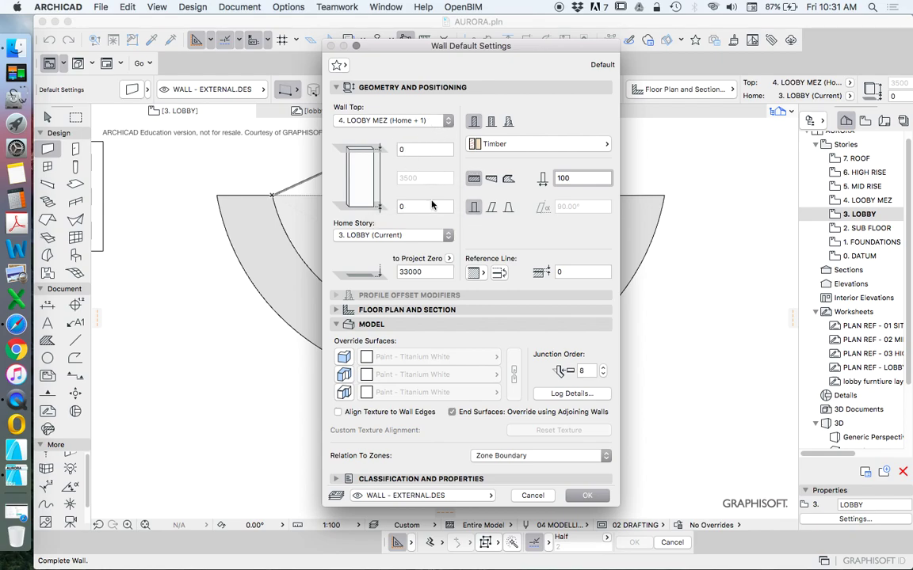
- Set the wall top to Not Linked and the wall height to 1150
click(418, 119)
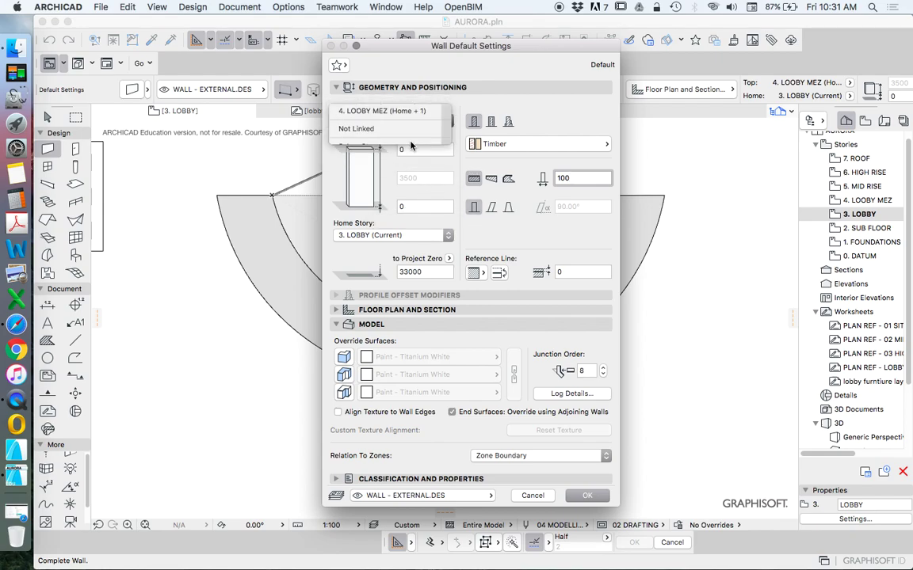
click(364, 127)
click(432, 180)
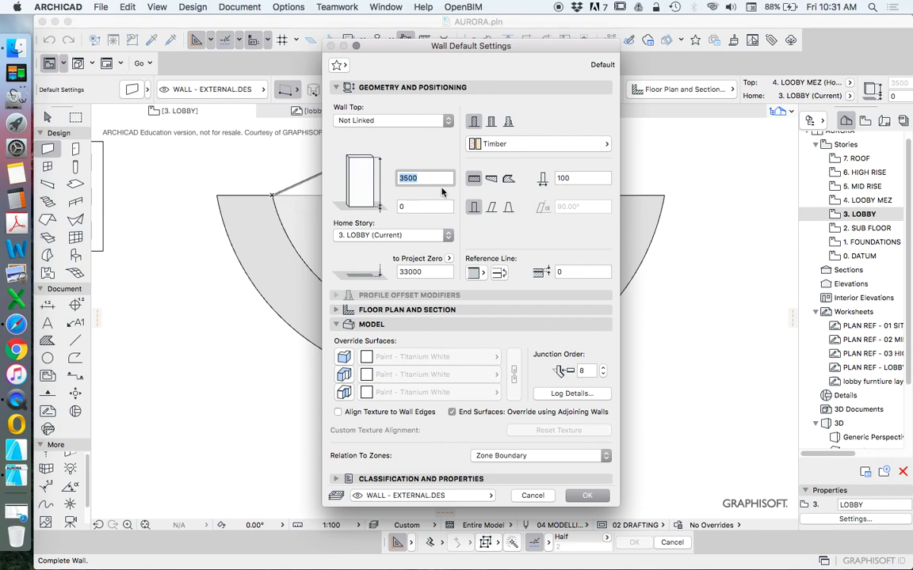
text(1150)
click(586, 497)
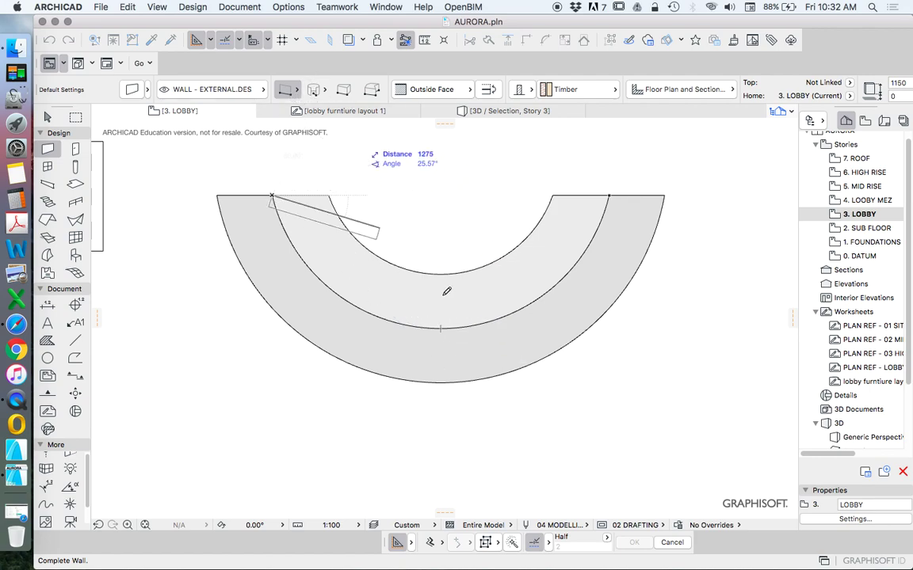
- Complete the wall as a three-point arc along the boundary between the bar slabs and flip it to the inner side of its reference line
drag(285, 89, 313, 90)
click(313, 90)
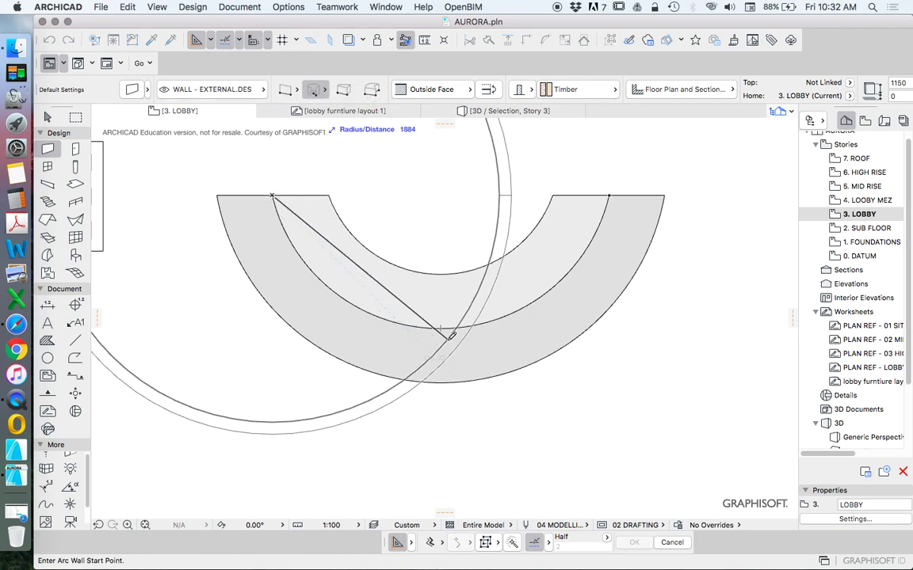
click(352, 97)
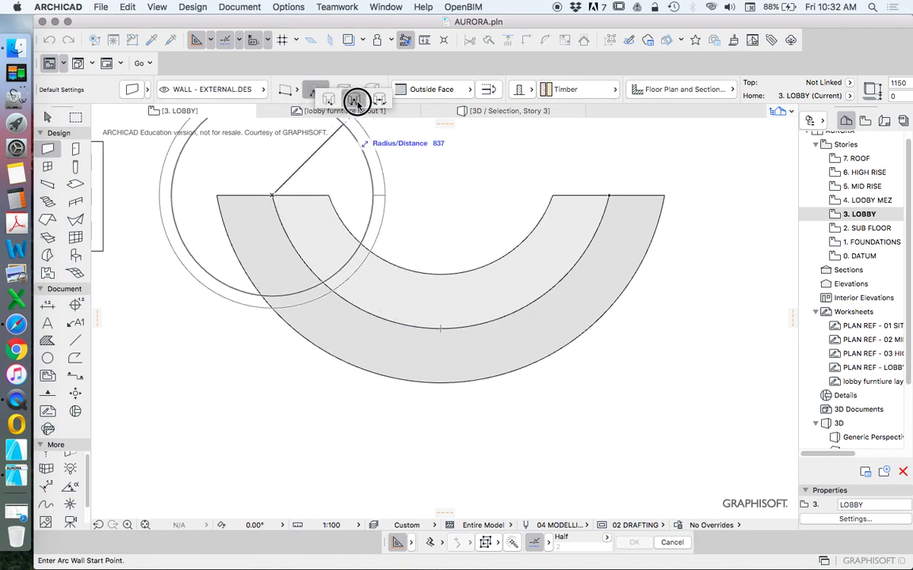
click(442, 327)
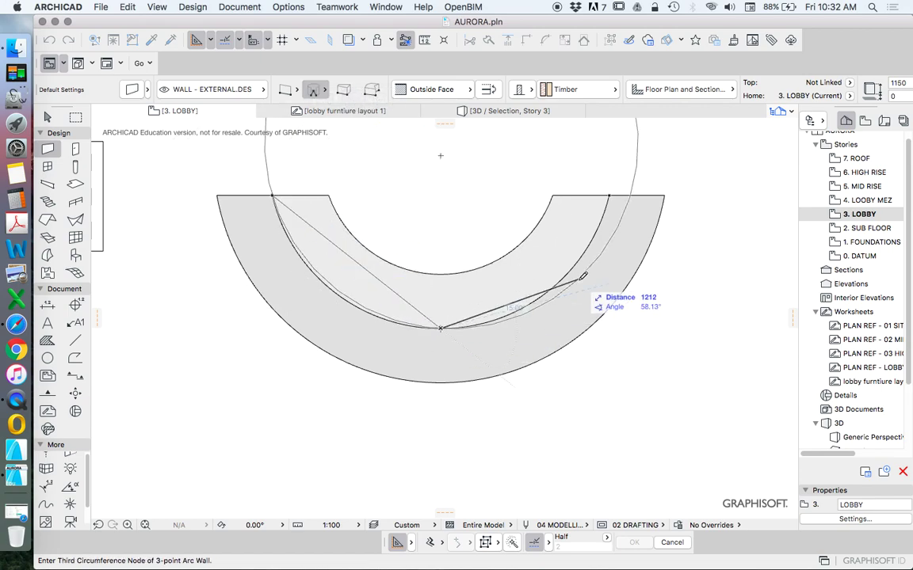
click(614, 194)
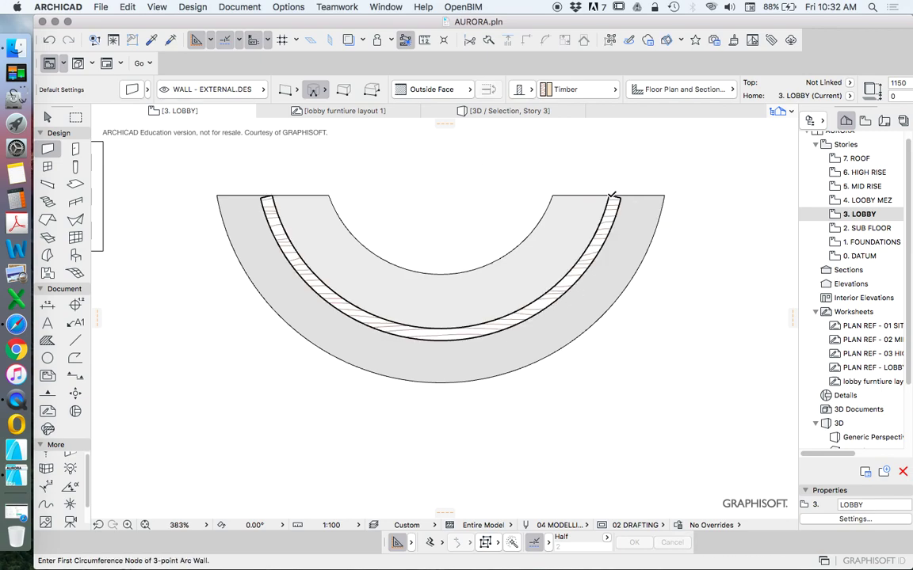
shift+click(614, 225)
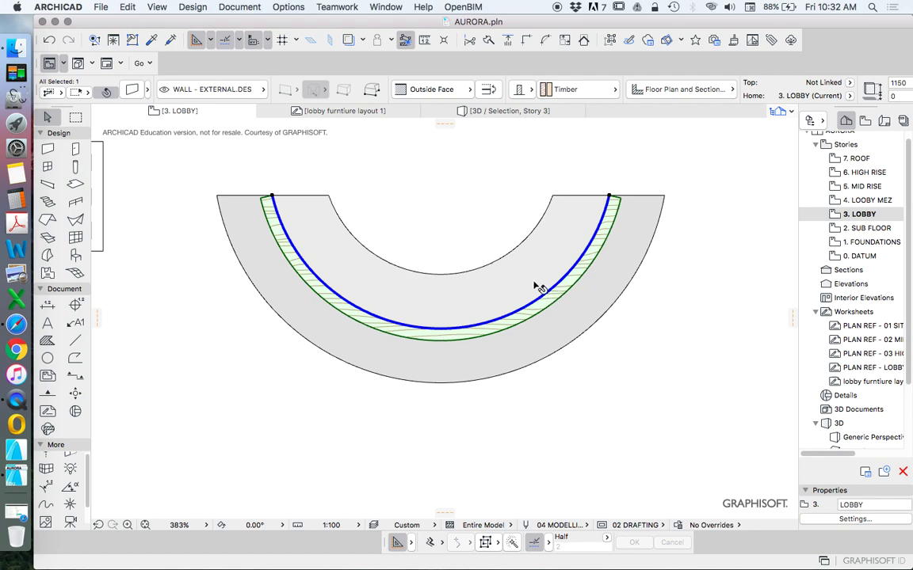
click(490, 90)
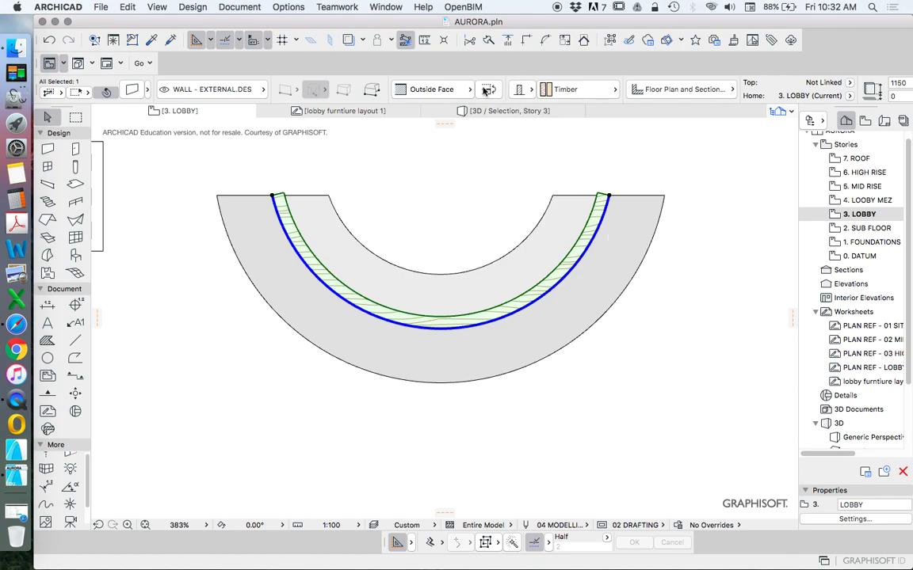
- Add a short straight timber wall from one end of the curved wall outward to the midpoint of the outer slab's end edge
click(648, 175)
scroll(569, 236, down, 3)
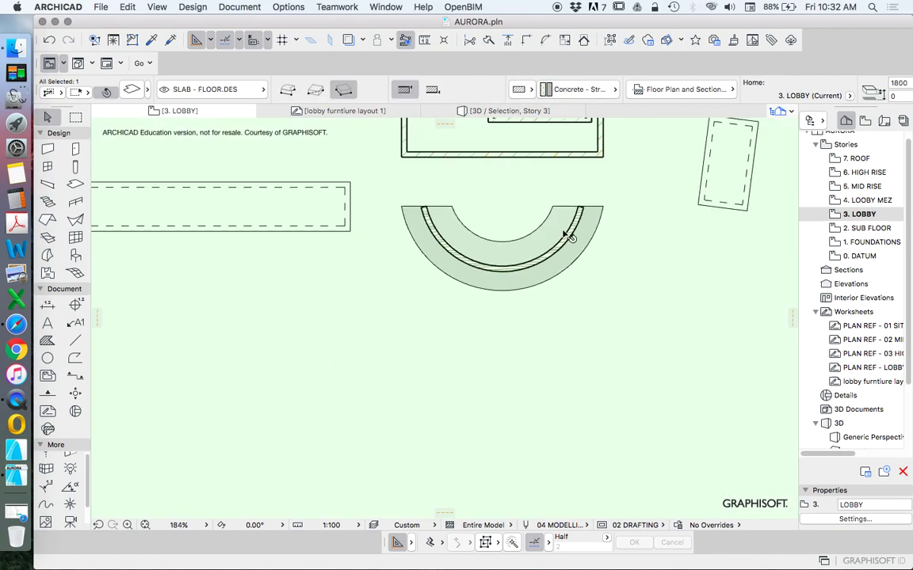
scroll(578, 224, down, 2)
scroll(596, 233, up, 5)
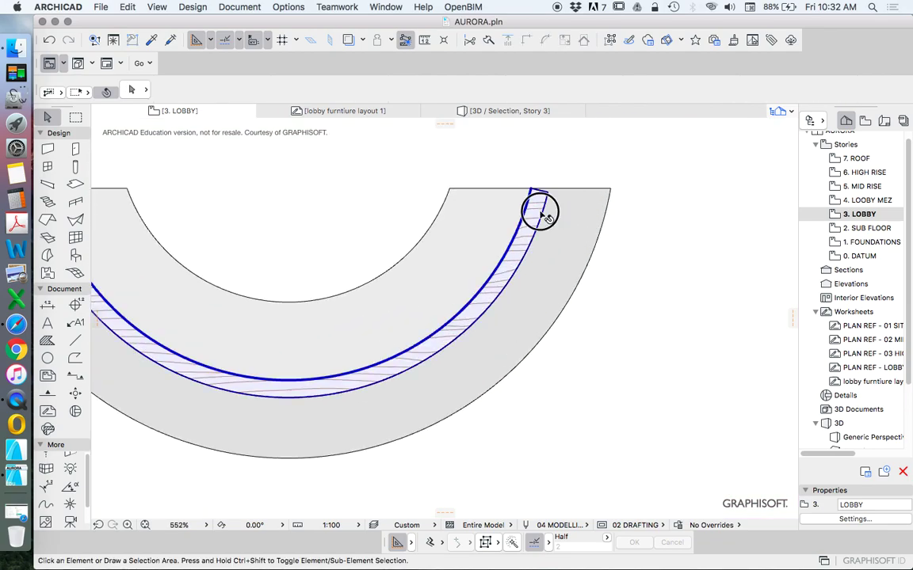
alt+click(539, 208)
click(531, 190)
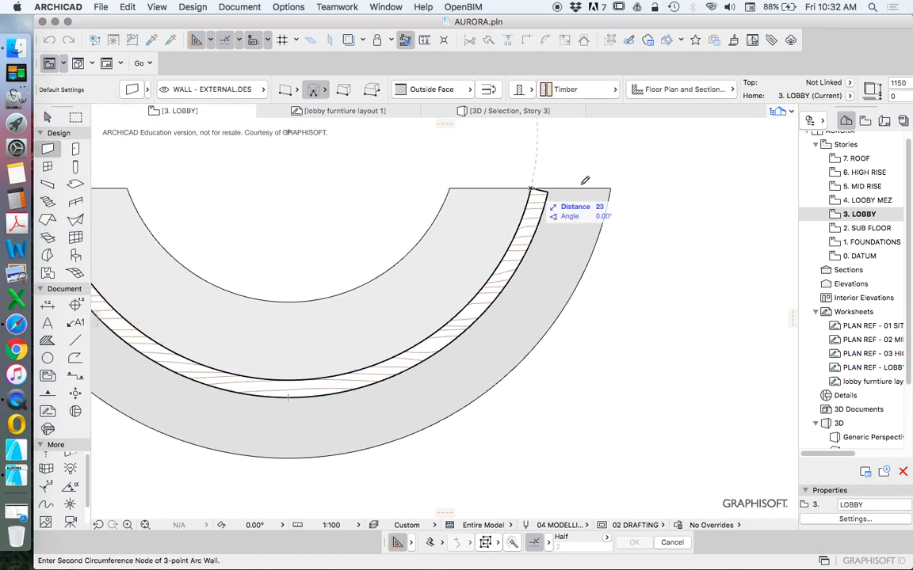
click(285, 89)
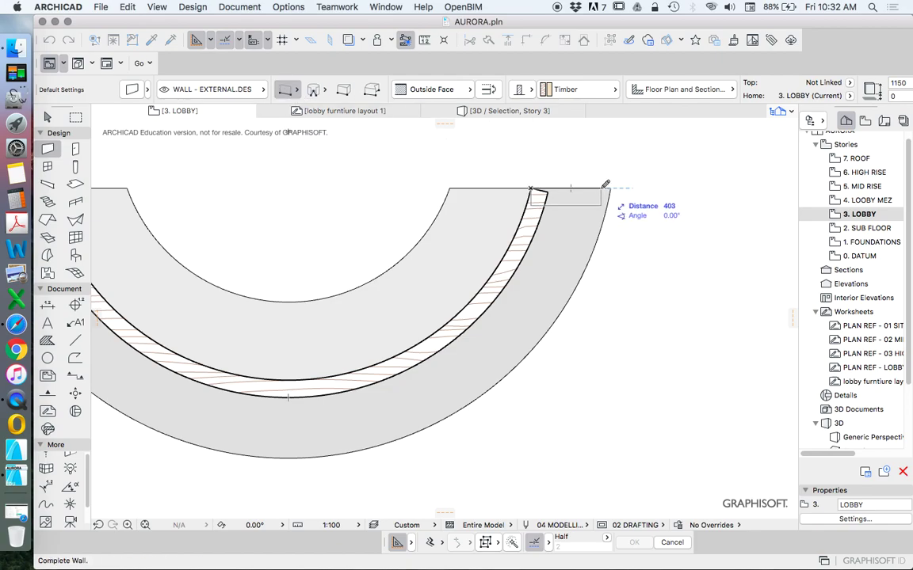
click(571, 188)
scroll(575, 189, down, 3)
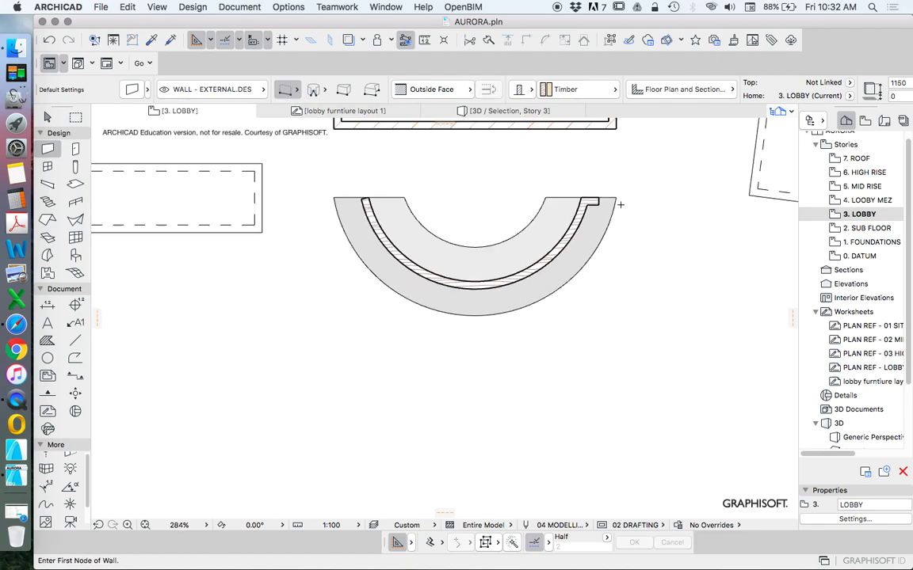
- Add a matching short straight timber wall outward from the opposite end of the curved wall along the slab's end edge
scroll(439, 198, up, 3)
click(416, 198)
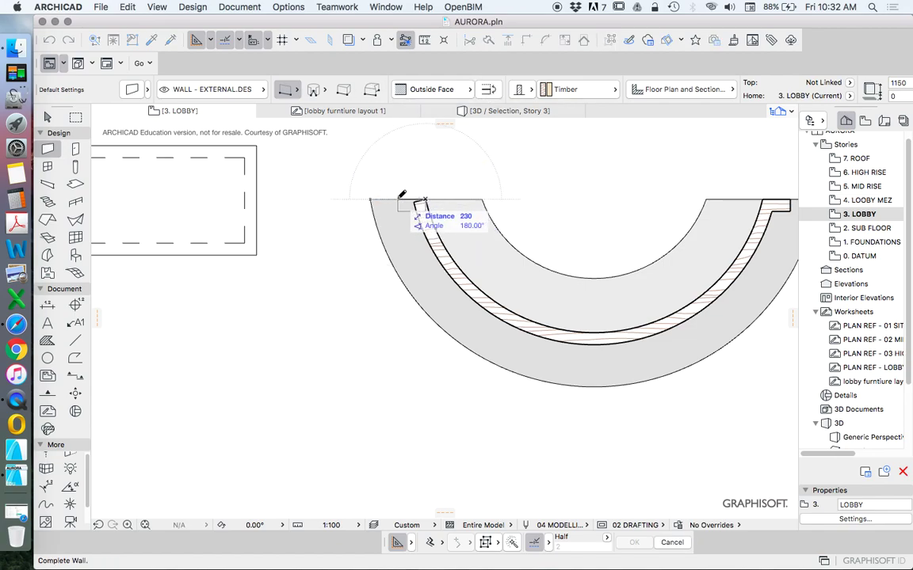
click(411, 193)
scroll(474, 325, down, 4)
scroll(474, 325, up, 4)
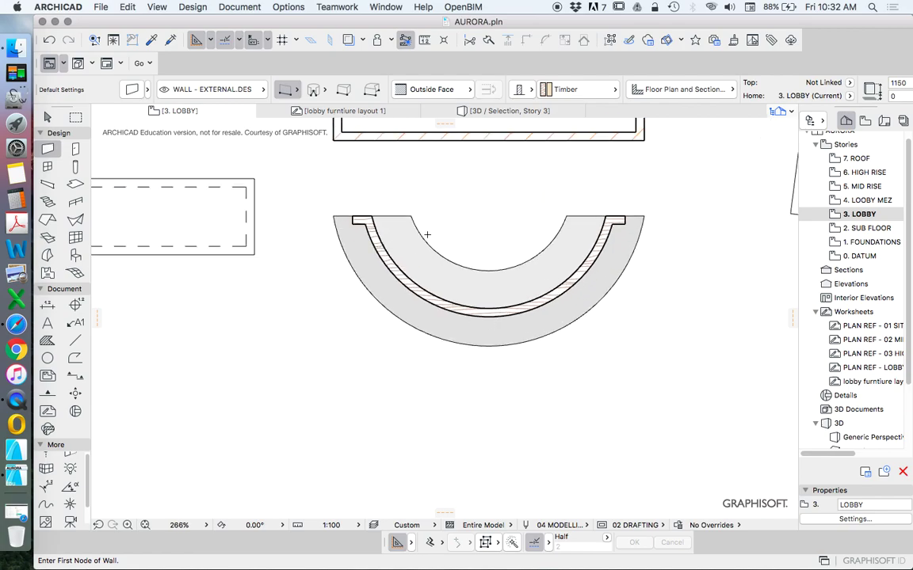
scroll(422, 226, up, 4)
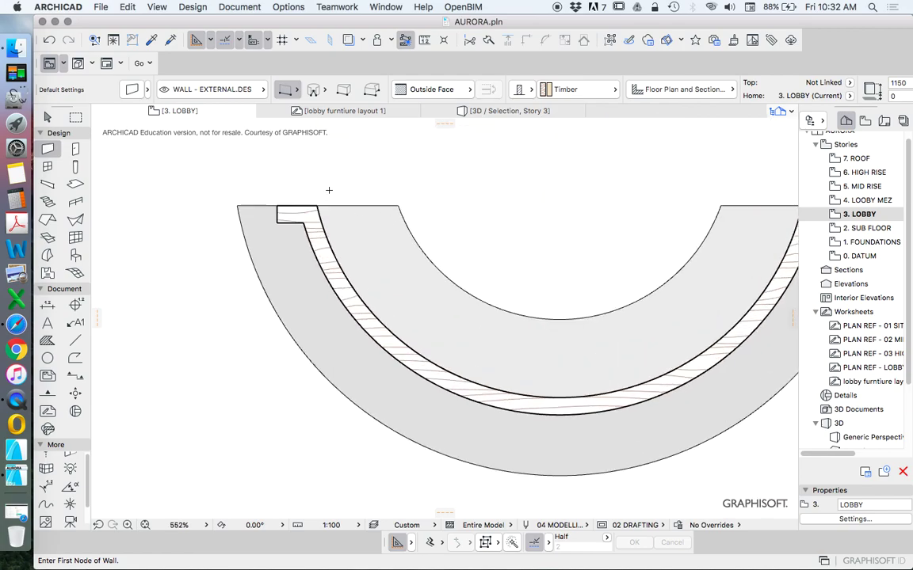
scroll(354, 260, down, 4)
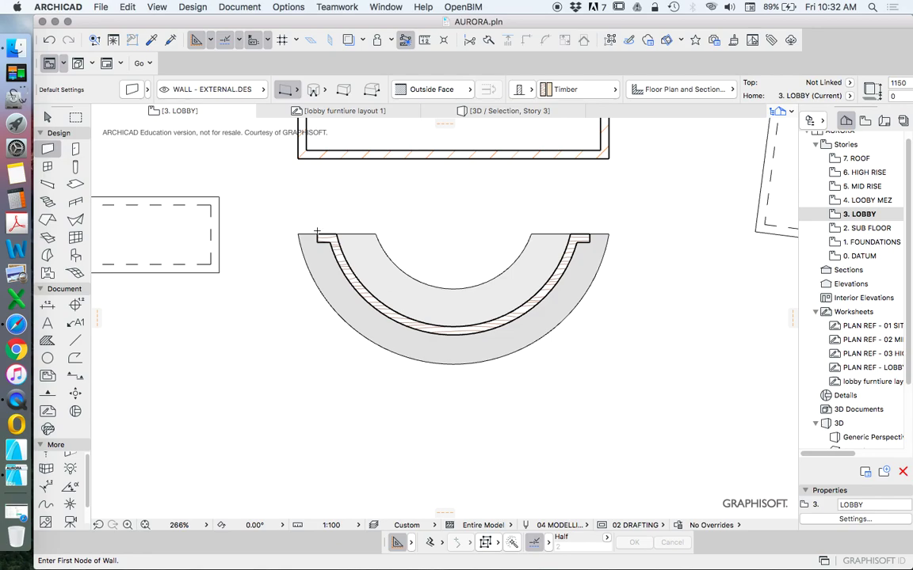
- Show the bar's slabs and walls in 3D and examine the bar from the side
click(48, 117)
click(321, 217)
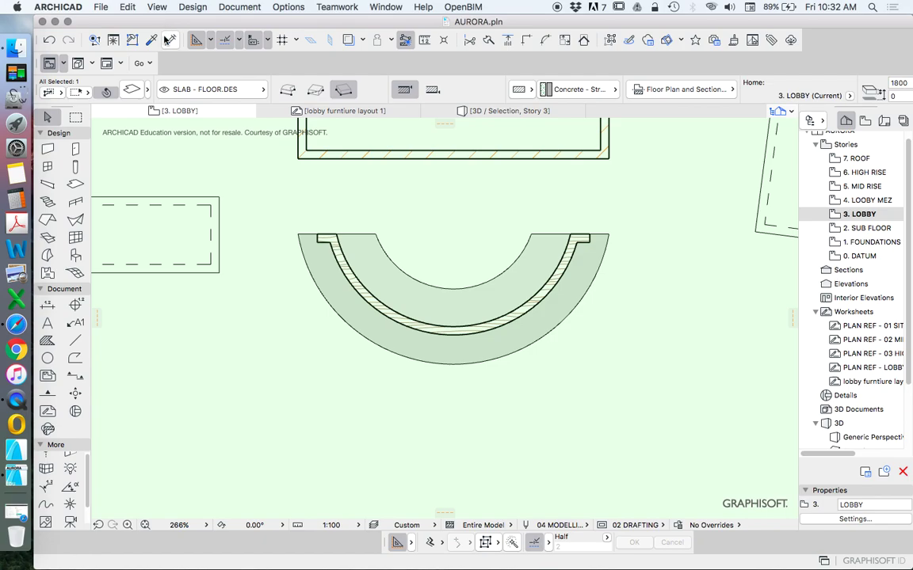
drag(281, 204, 683, 385)
right_click(662, 208)
click(714, 424)
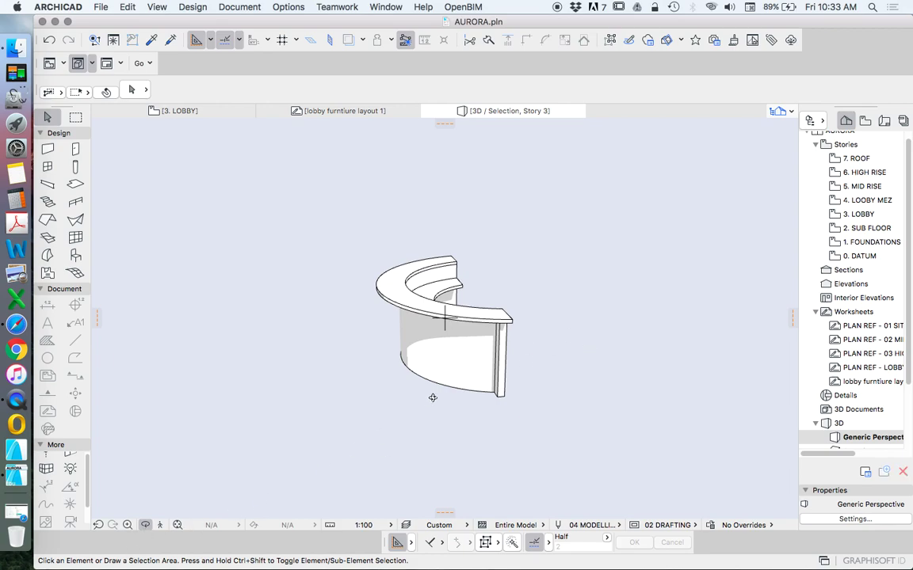
drag(433, 398, 442, 315)
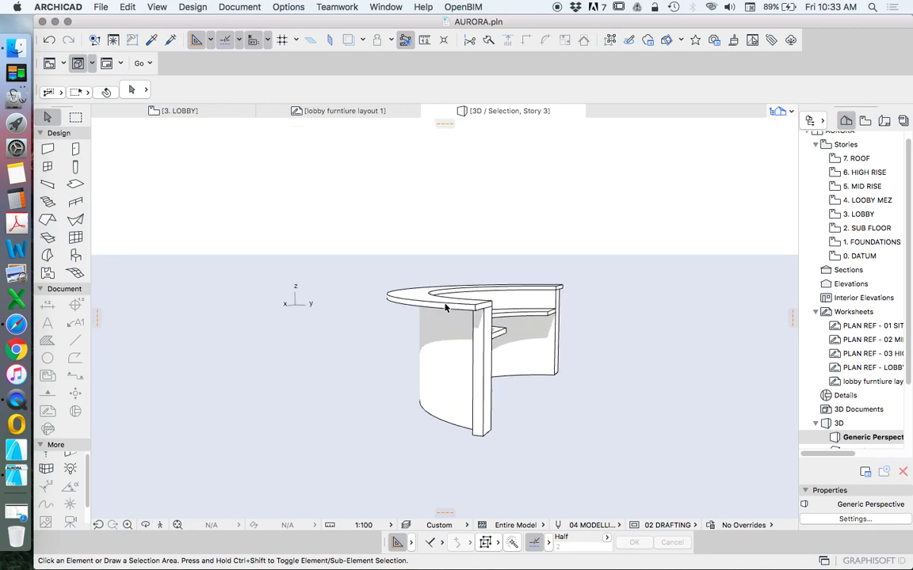
- Set the thickness of both bar slabs to 100 in the 3D view
click(445, 305)
click(406, 302)
click(406, 302)
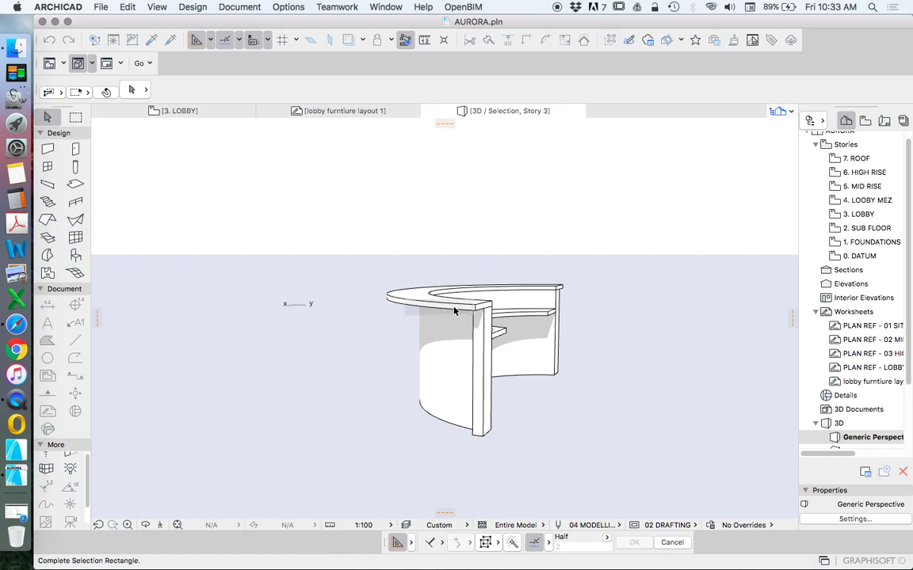
key(Escape)
click(105, 92)
click(400, 302)
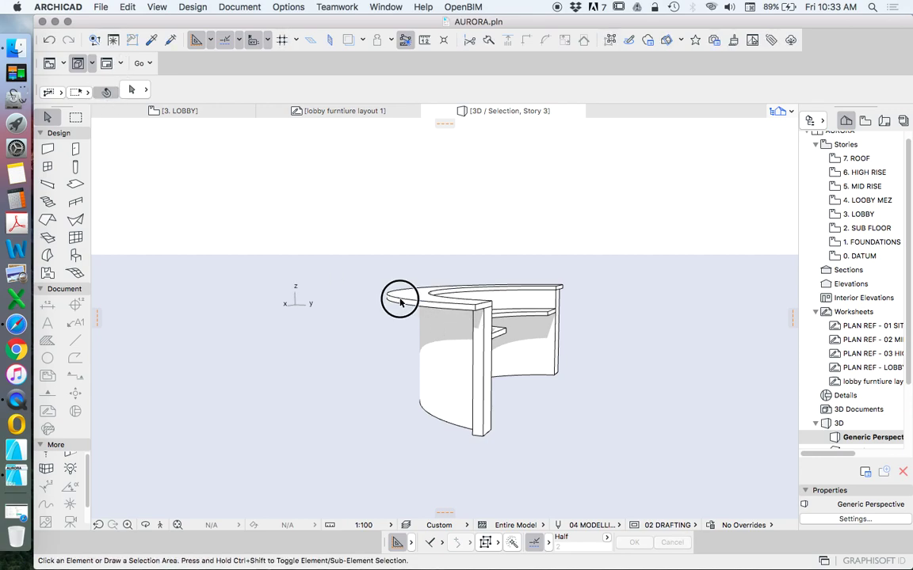
shift+click(504, 333)
click(129, 91)
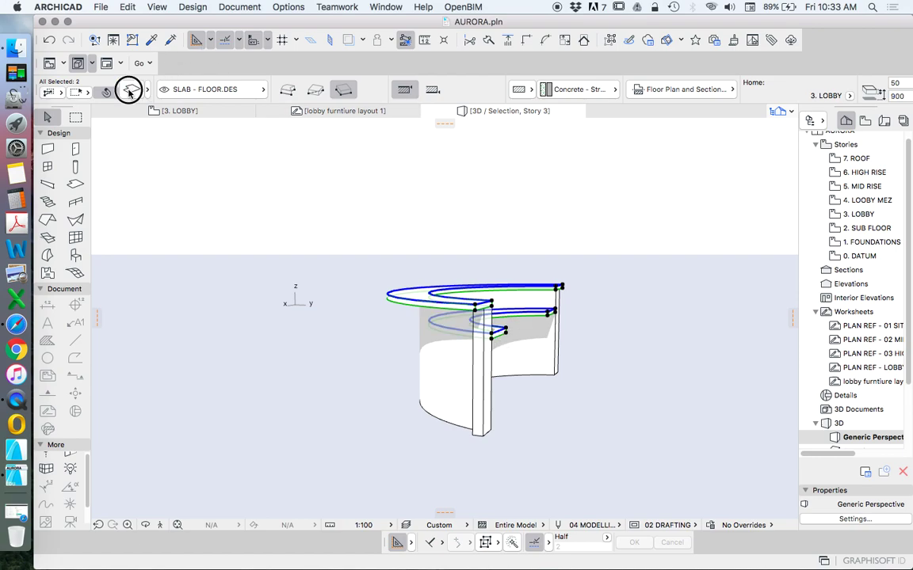
key(Return)
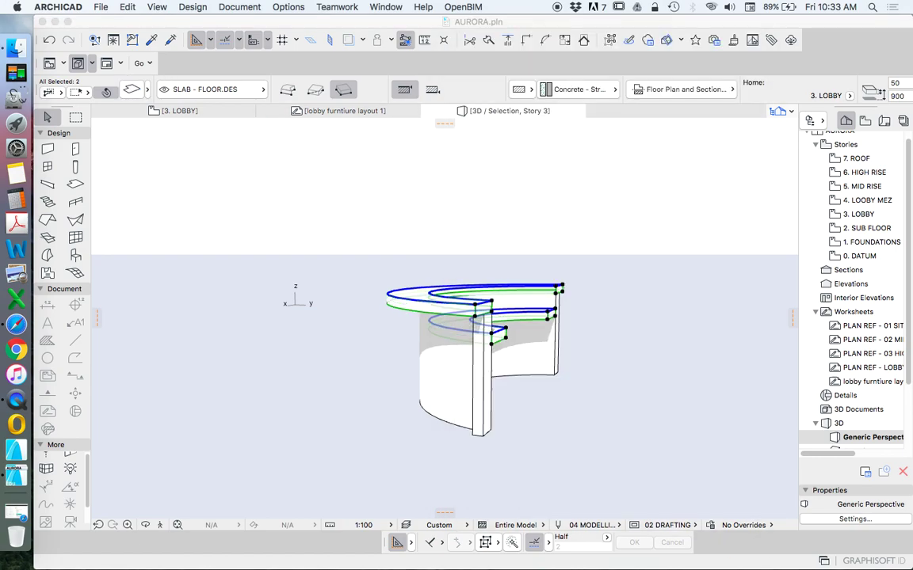
- Group the curved bar wall with its two short end walls
click(485, 371)
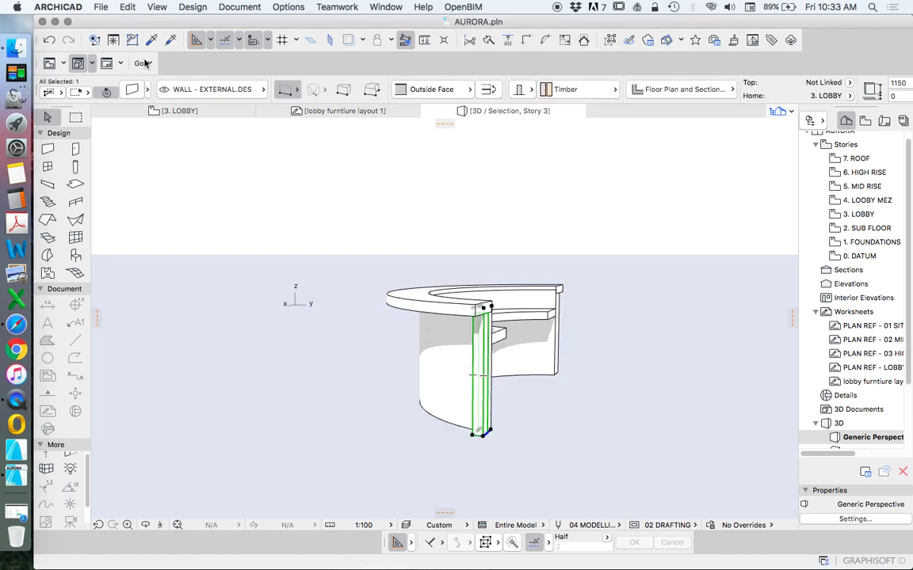
shift+click(560, 345)
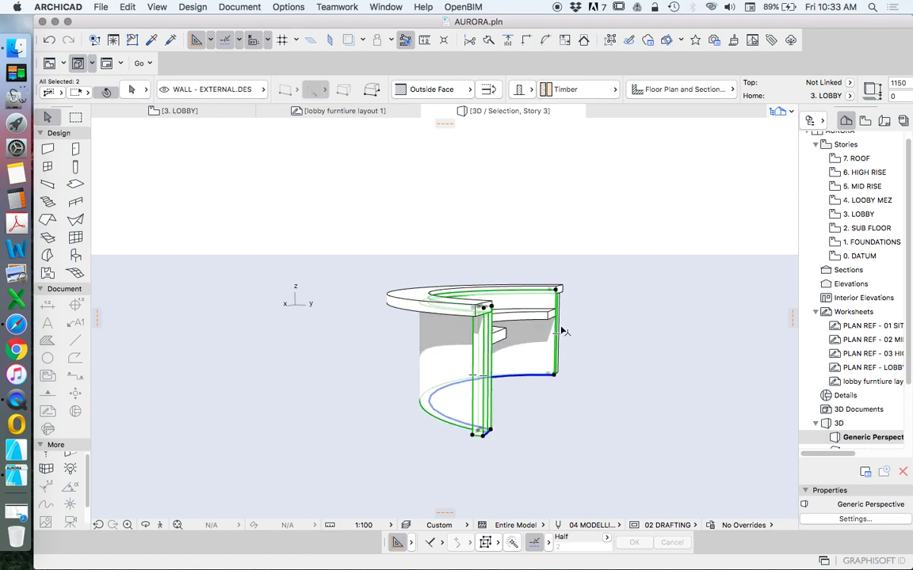
shift+click(560, 374)
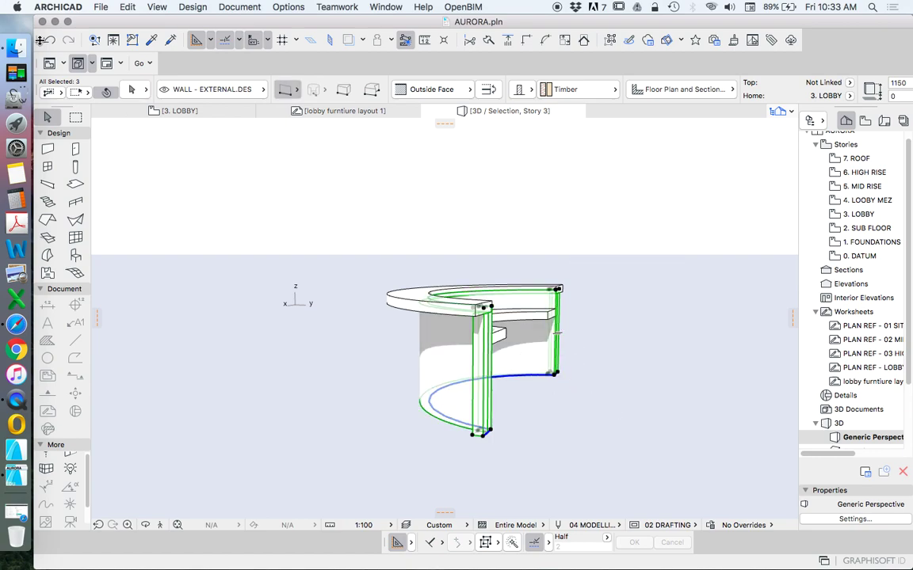
click(127, 7)
click(320, 185)
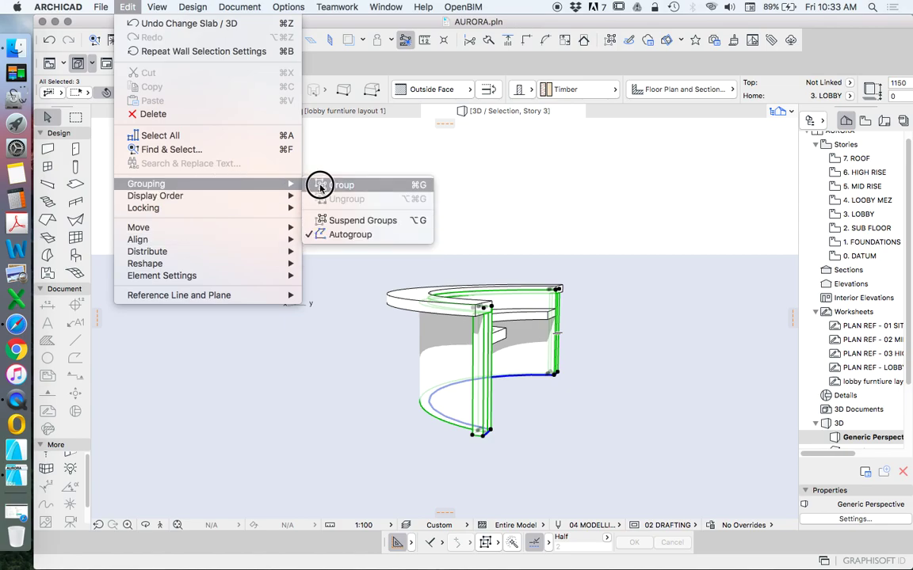
- Set the height of the three grouped bar walls to 1100
click(137, 90)
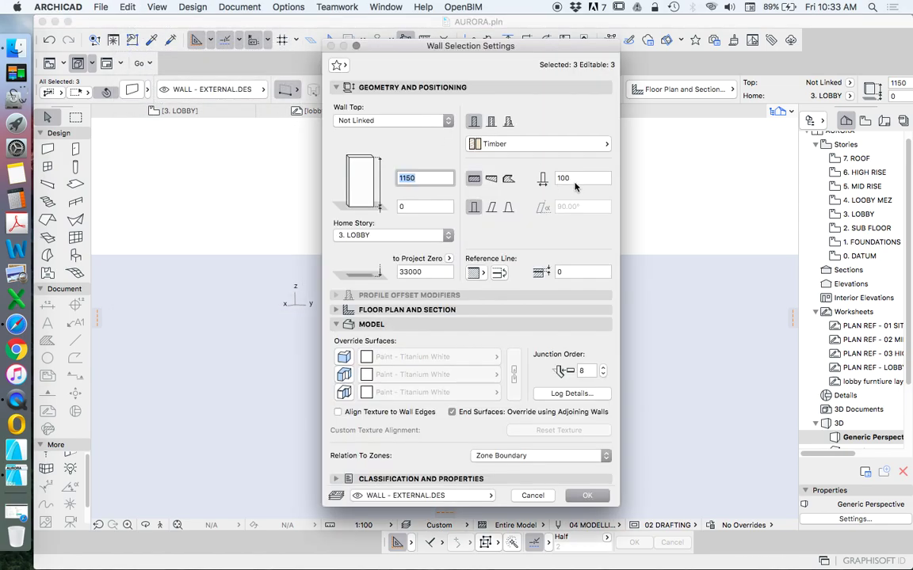
key(Return)
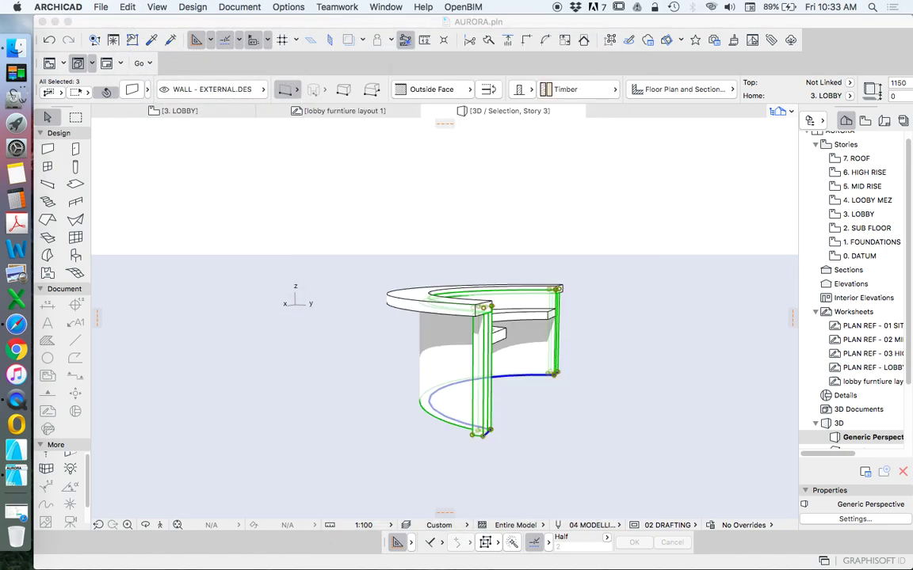
click(777, 236)
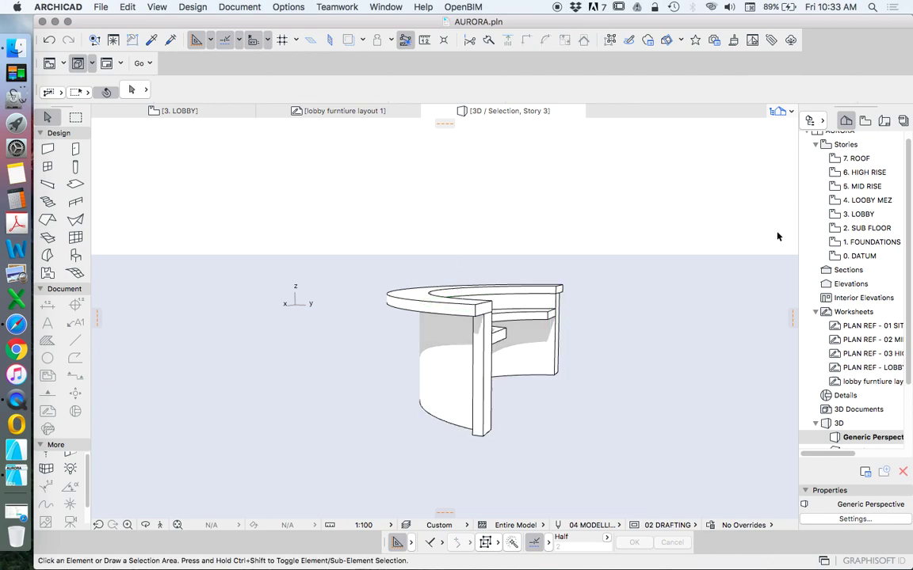
- On the 3. LOBBY plan, send the grouped bar walls behind the slabs in the display order
click(848, 216)
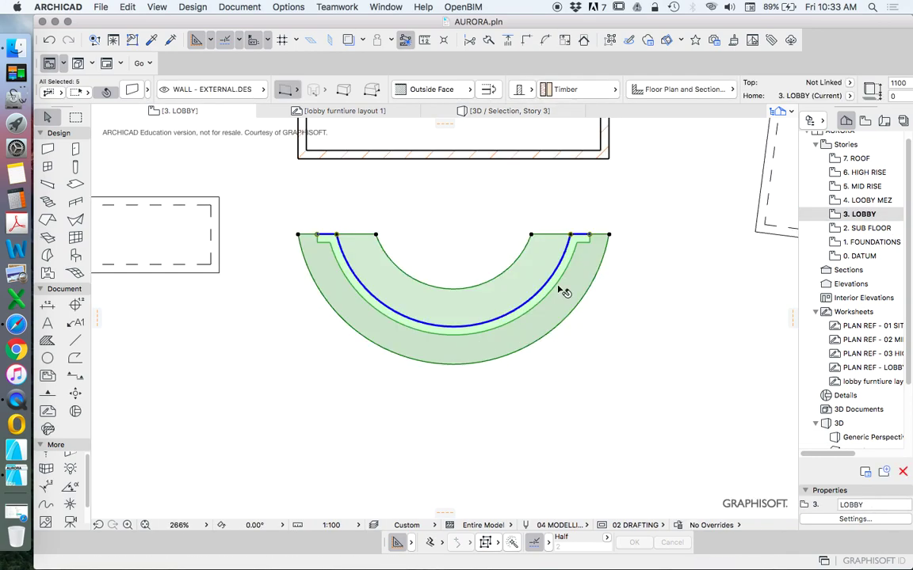
key(Escape)
click(544, 303)
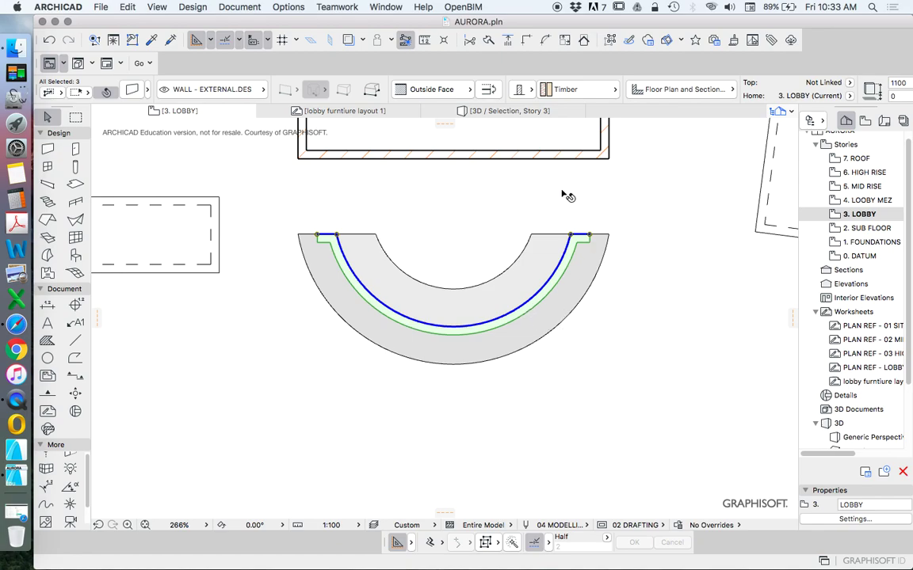
right_click(510, 189)
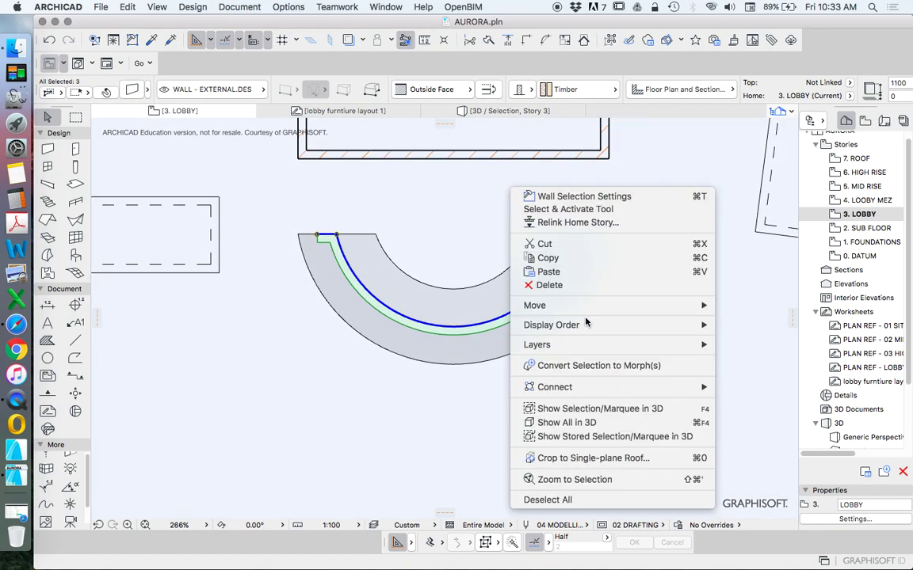
mouse_move(586, 321)
click(738, 368)
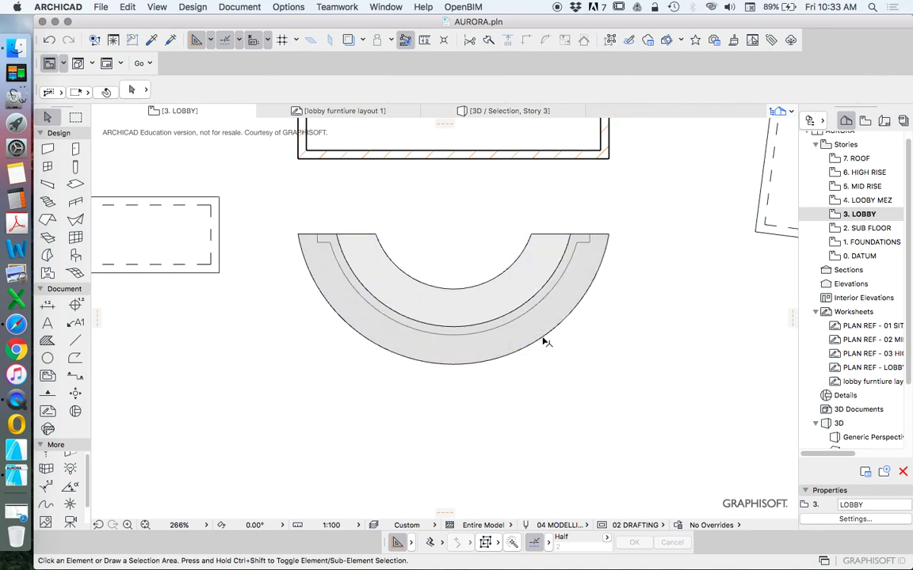
- Change the outer bar slab's cover fill to Empty Fill and its cover fill background pen to white pen 19
click(543, 341)
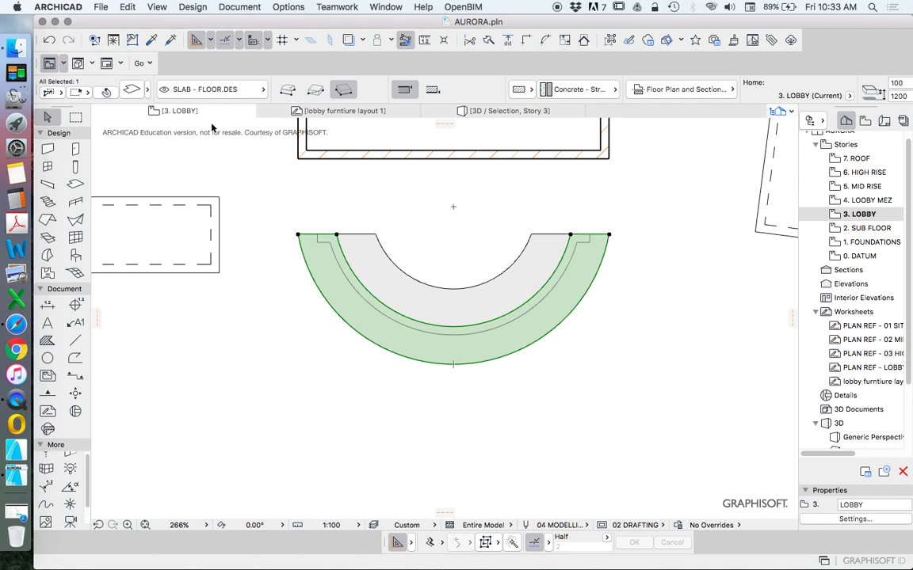
click(133, 90)
scroll(599, 310, down, 5)
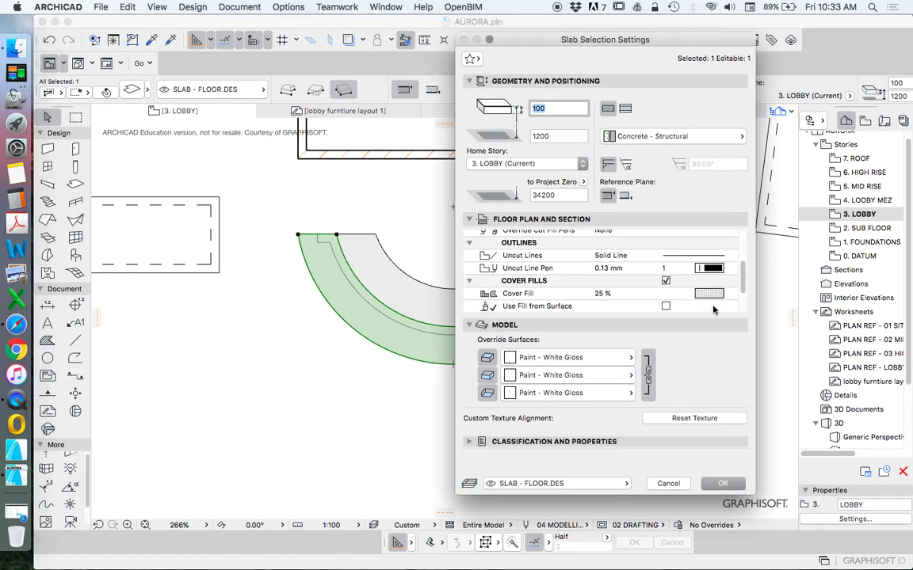
click(711, 295)
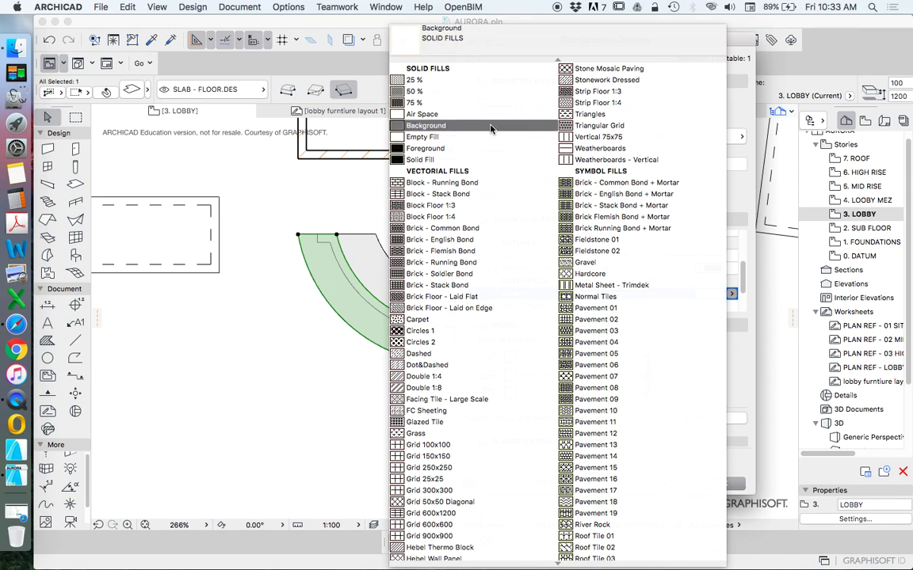
click(441, 138)
scroll(724, 294, down, 3)
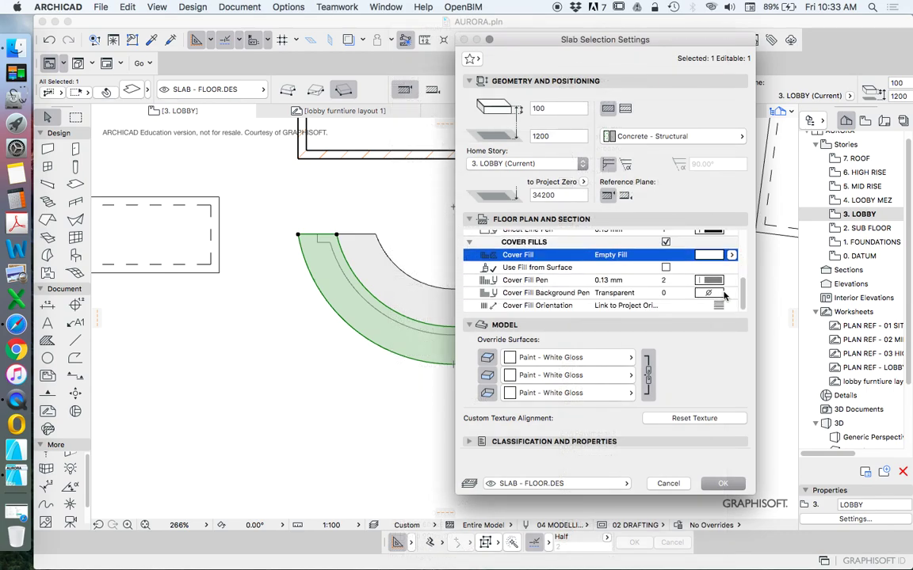
click(709, 293)
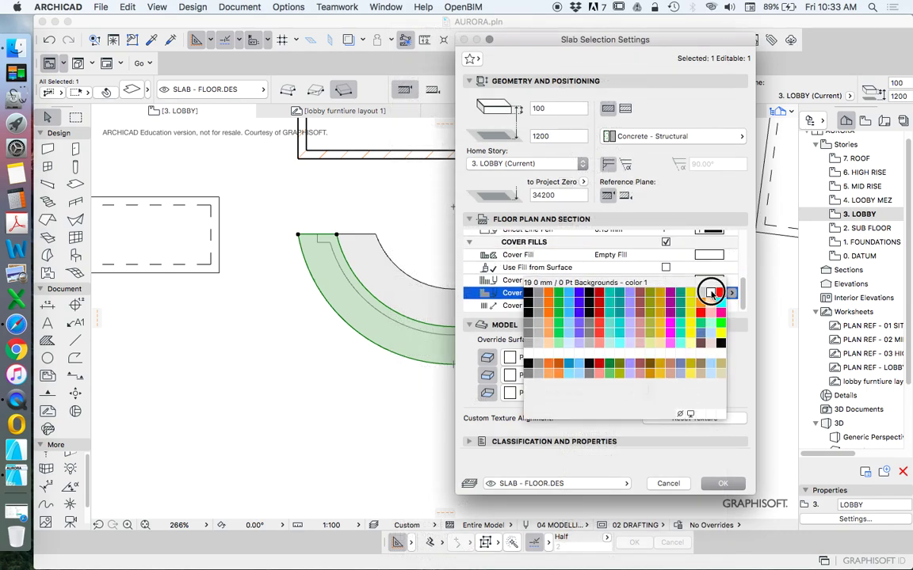
click(713, 293)
click(719, 484)
click(586, 336)
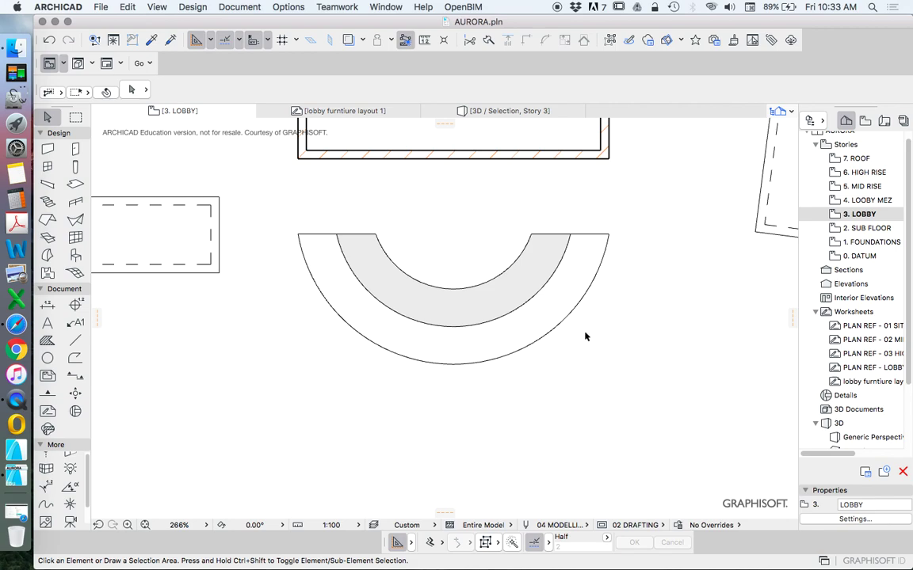
- Set the outer bar slab's cover fill background pen to 0 (Transparent)
scroll(617, 424, down, 5)
scroll(482, 360, up, 5)
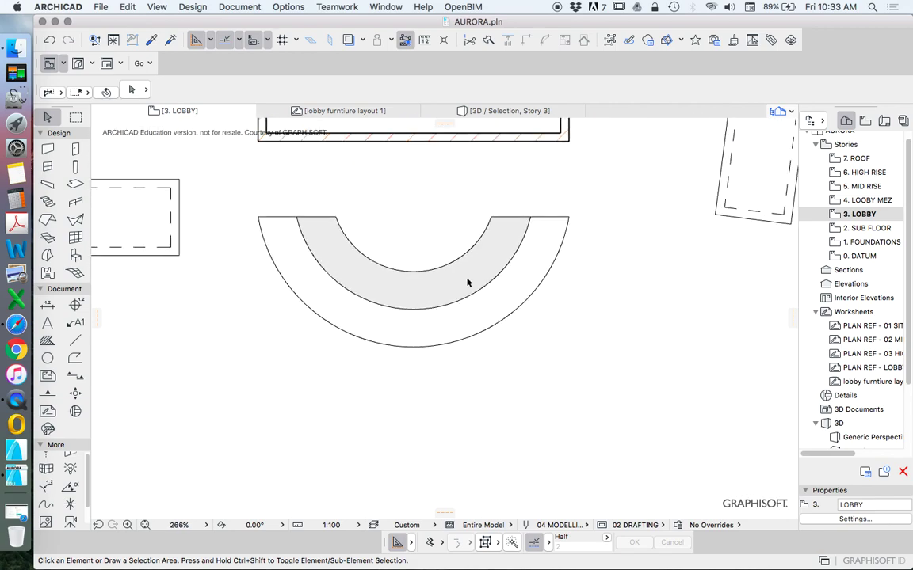
click(559, 262)
click(132, 90)
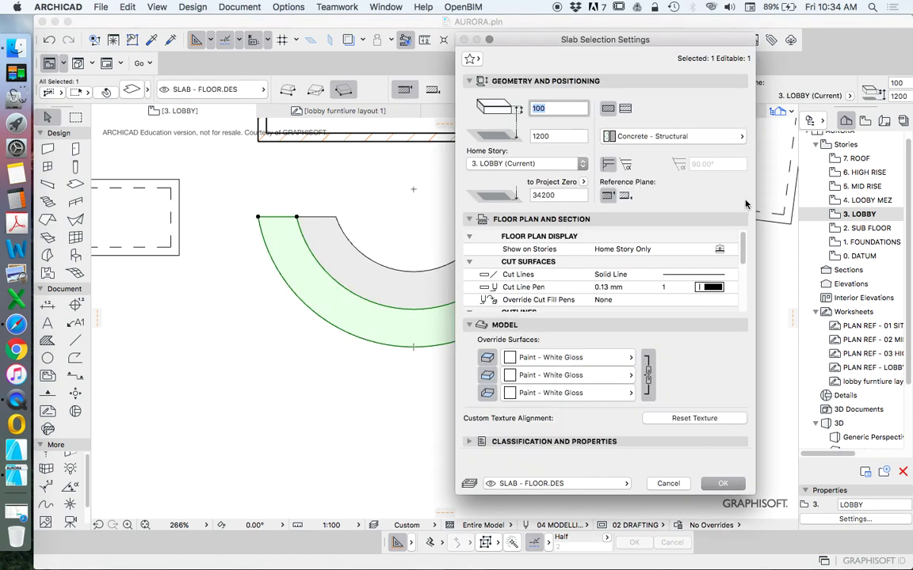
scroll(602, 273, down, 3)
click(710, 294)
click(680, 414)
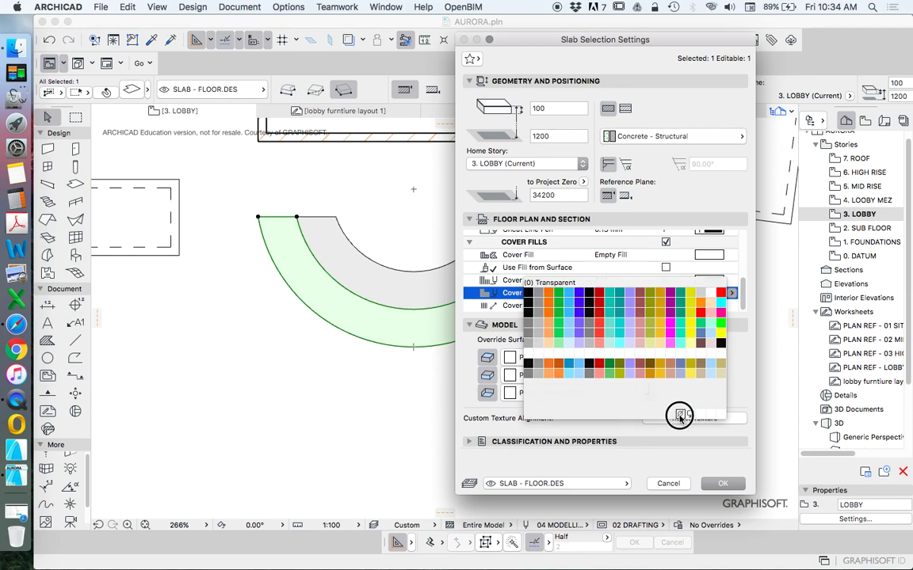
click(721, 484)
click(629, 389)
- Change the uncut line type of the three grouped bar walls to Small Dashed for the floor plan
click(542, 232)
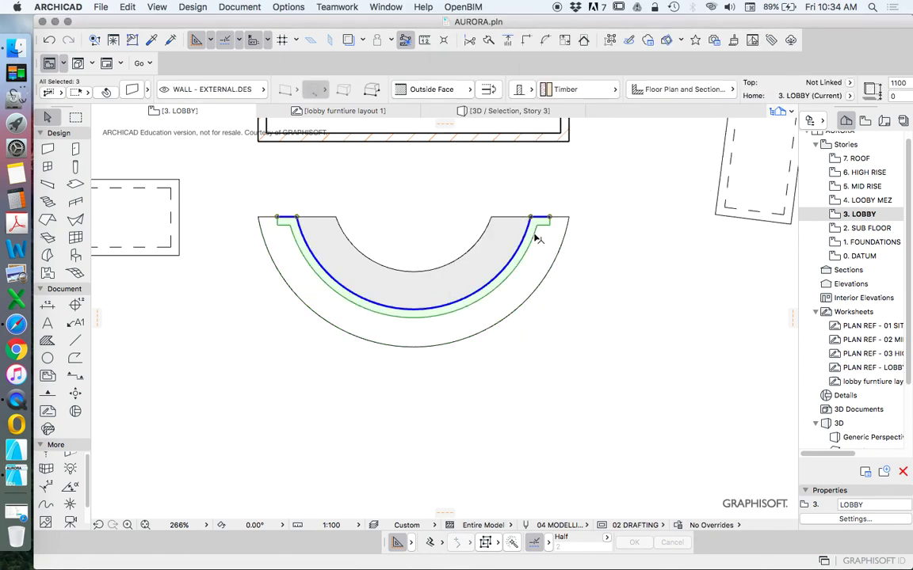
click(120, 87)
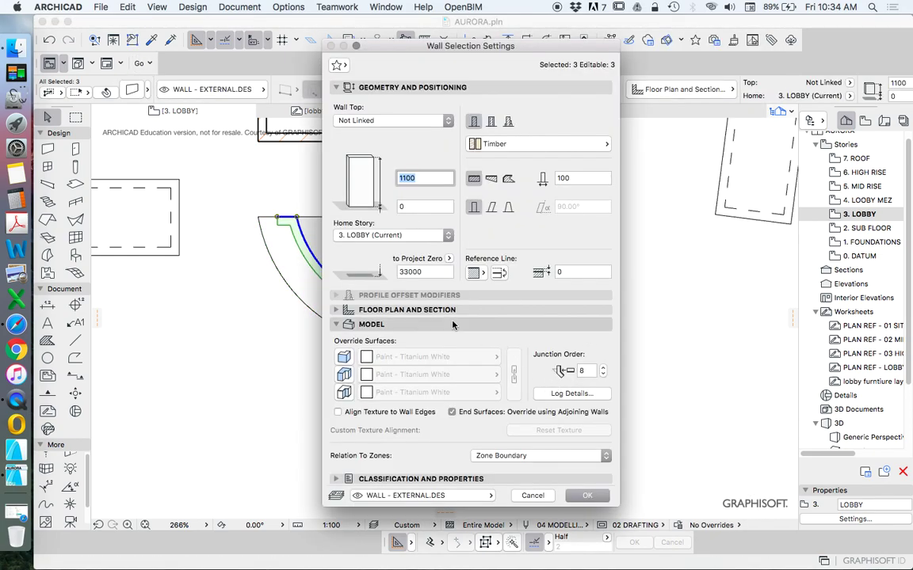
click(571, 310)
scroll(596, 374, down, 5)
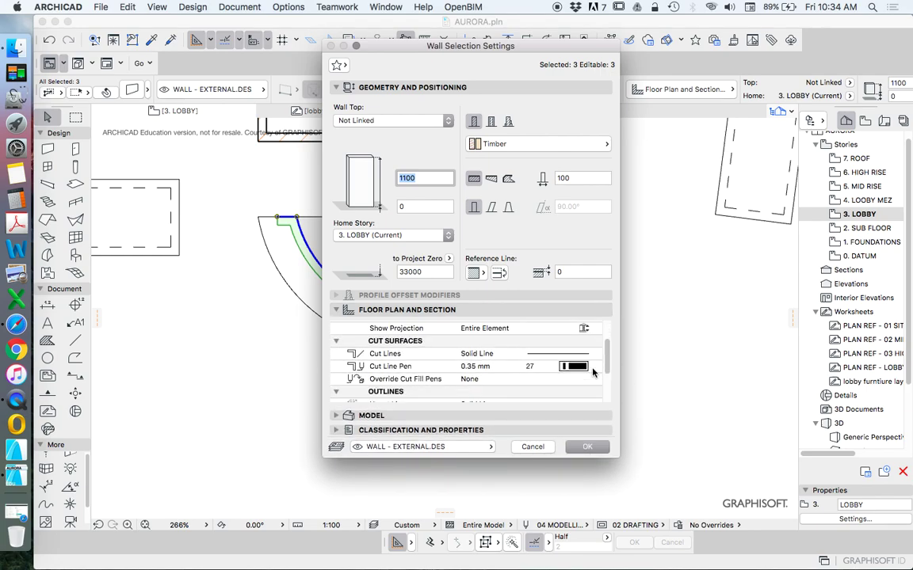
click(569, 368)
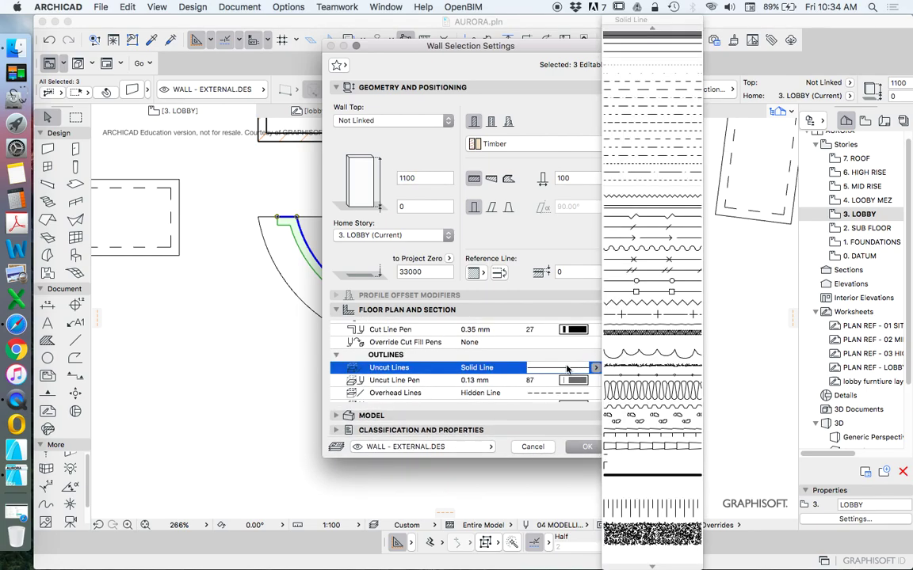
click(657, 119)
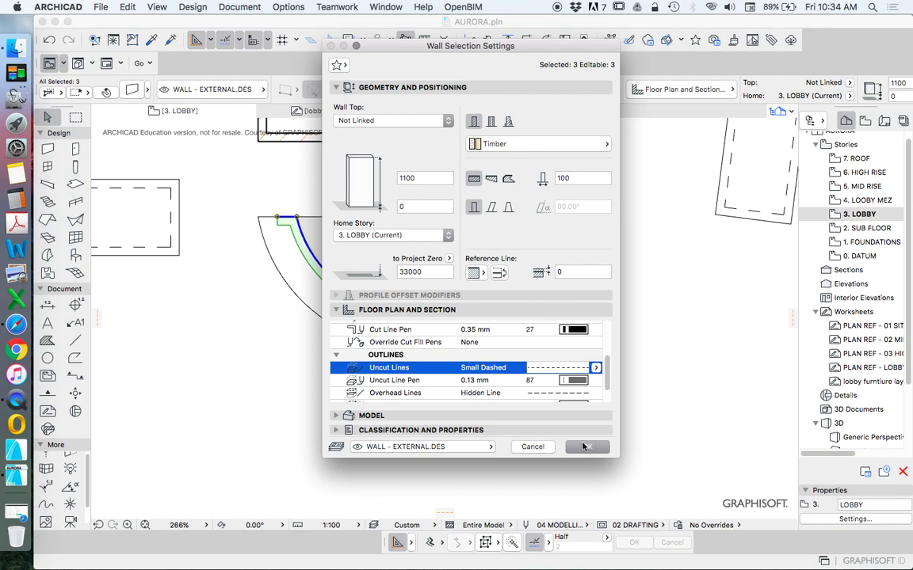
click(587, 447)
click(589, 352)
- Temporarily display the trace reference sketch to compare the curved bar with the lobby furniture layout, and hide it again
scroll(519, 387, down, 3)
scroll(519, 387, down, 1)
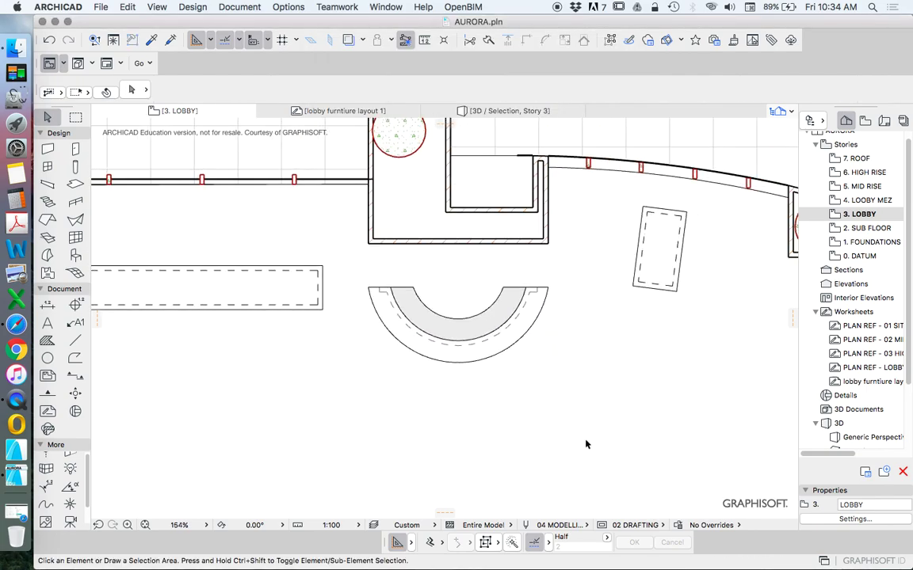
scroll(547, 340, up, 3)
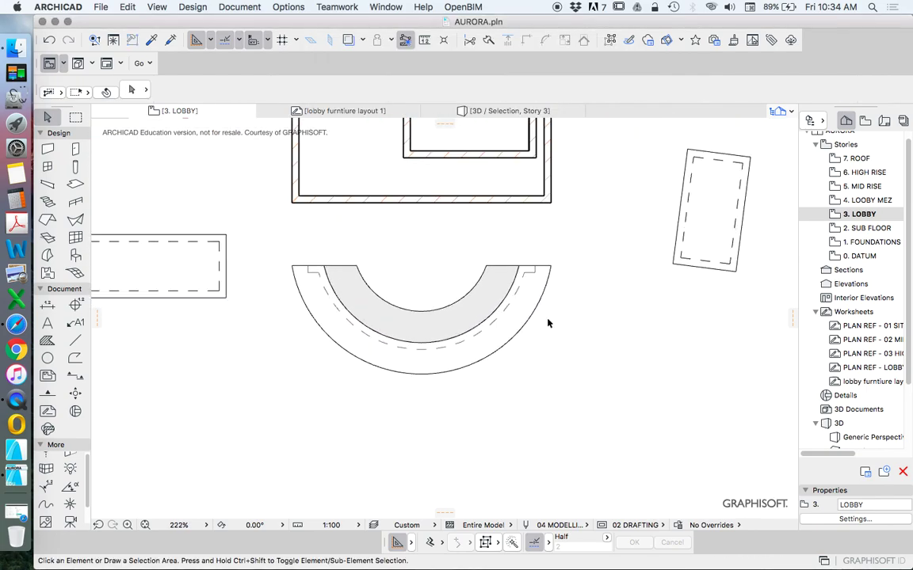
scroll(539, 335, down, 4)
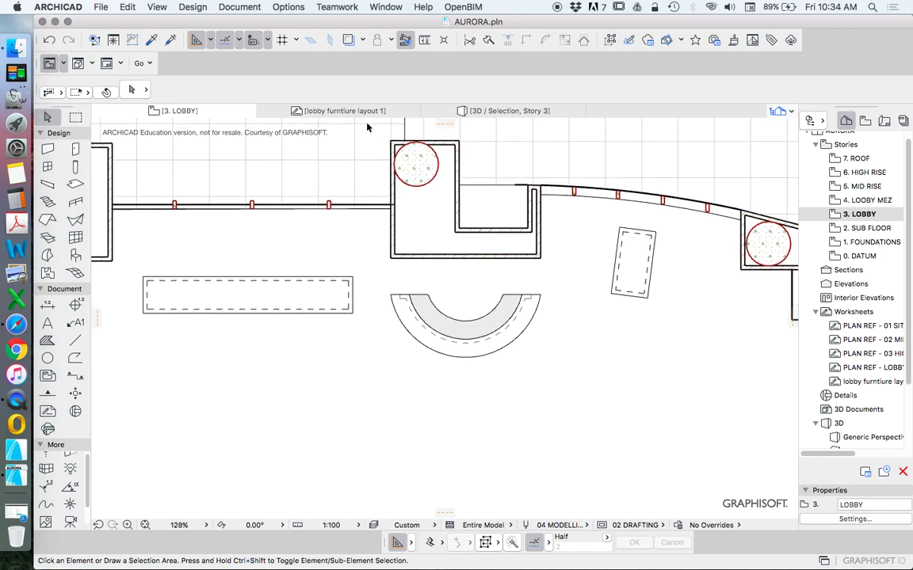
click(350, 42)
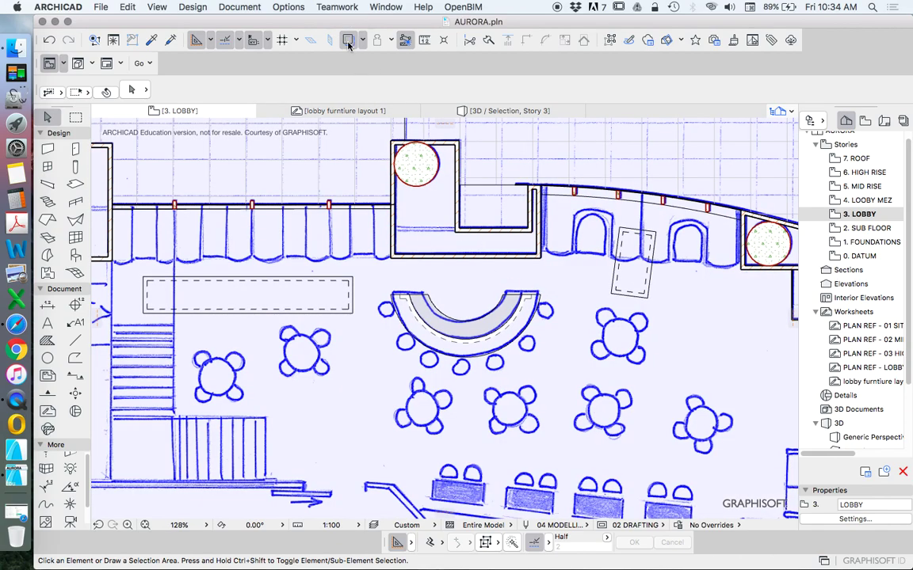
scroll(485, 334, up, 5)
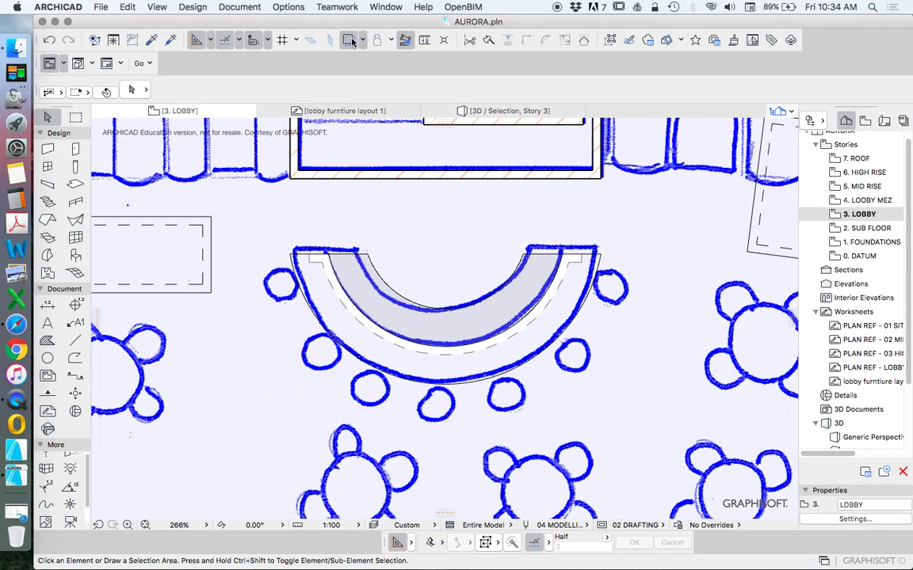
click(351, 40)
- Examine the inner bar slab, the outer bar slab and the grouped bar walls one after another on the plan
click(520, 270)
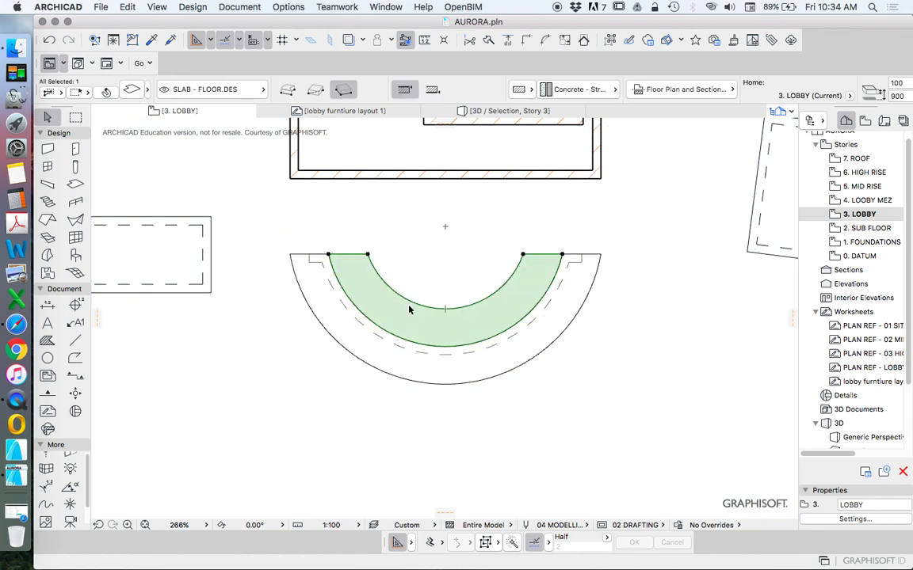
click(383, 344)
click(375, 221)
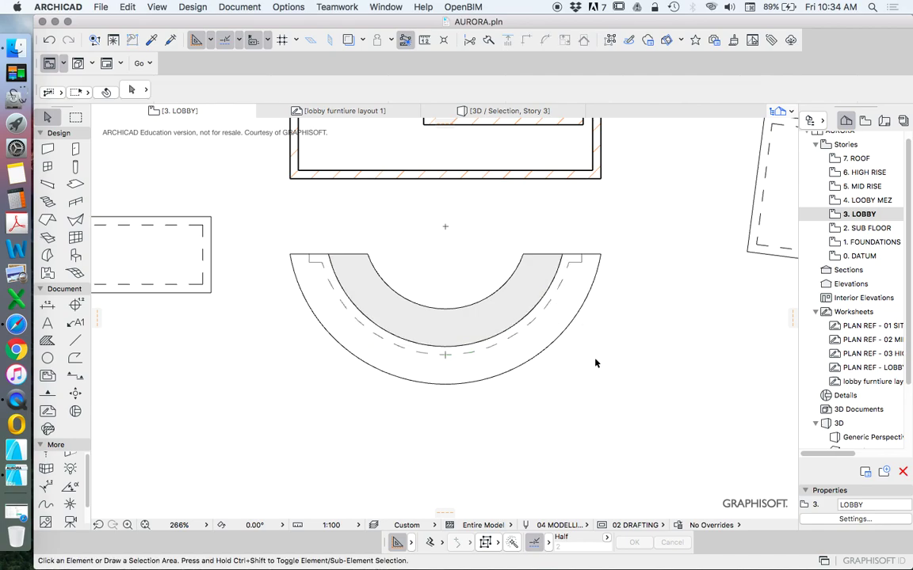
click(590, 299)
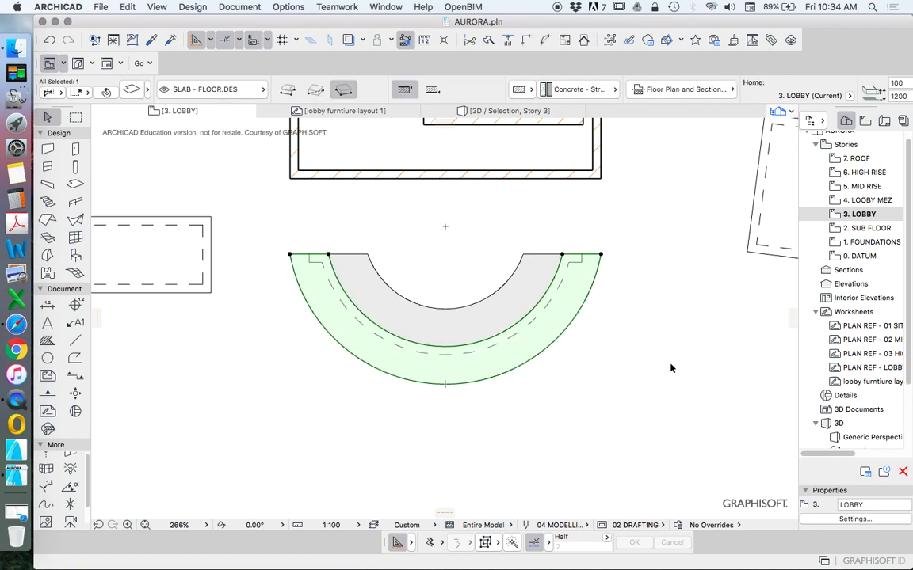
key(Escape)
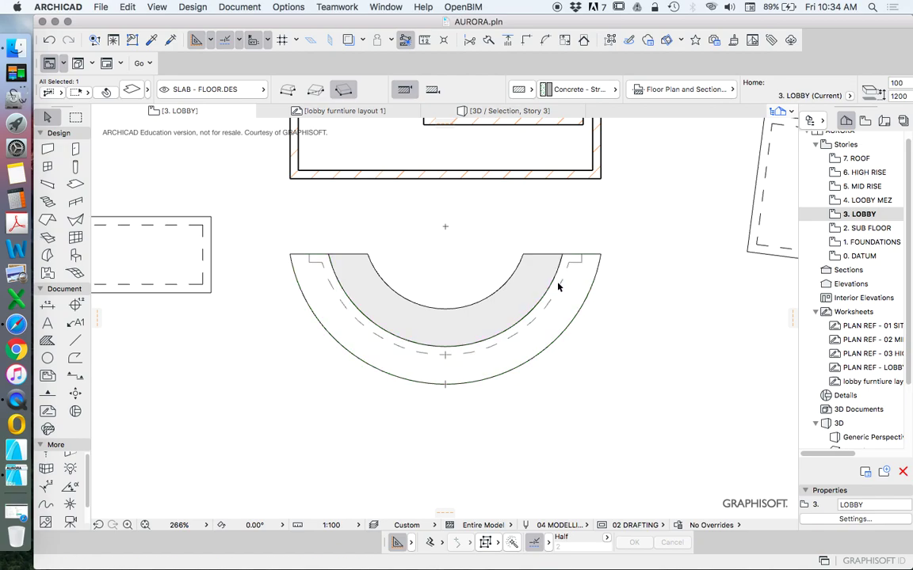
click(566, 271)
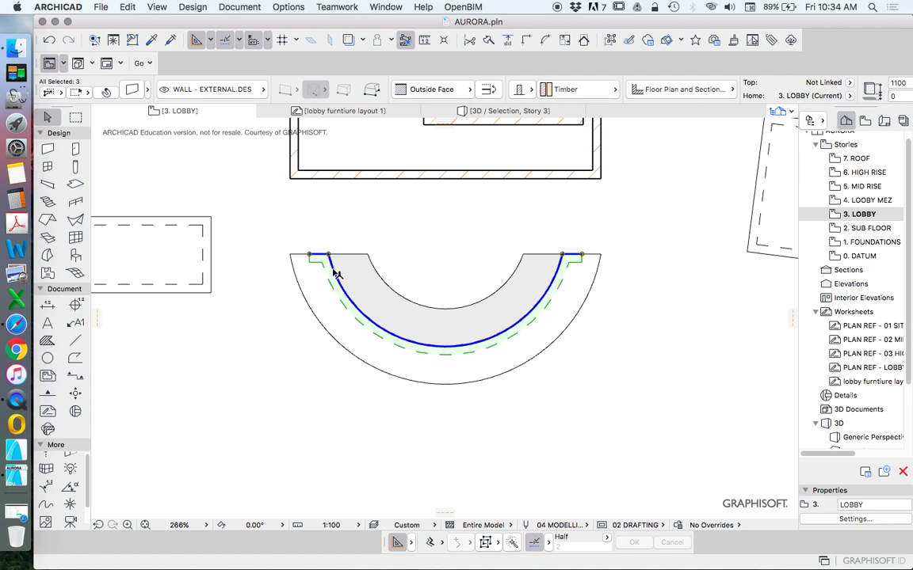
click(429, 220)
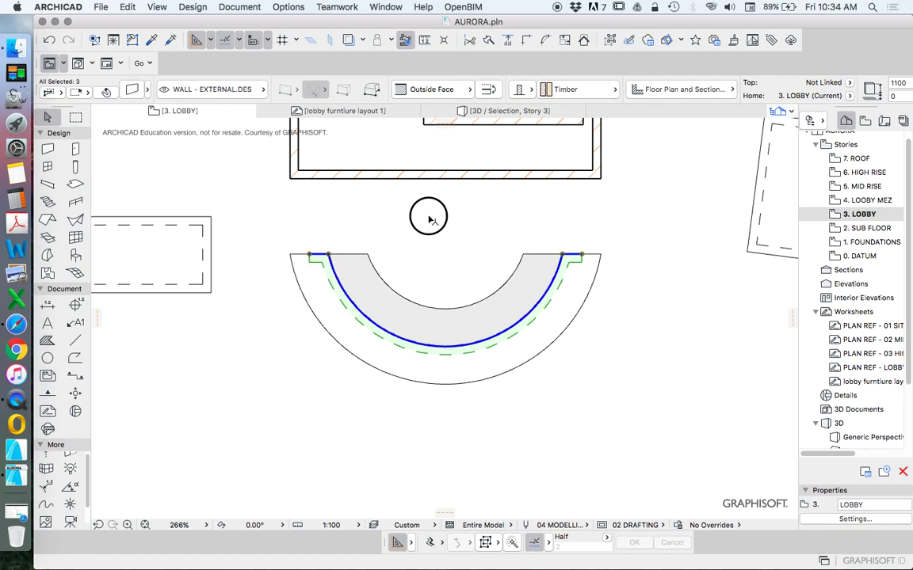
click(334, 293)
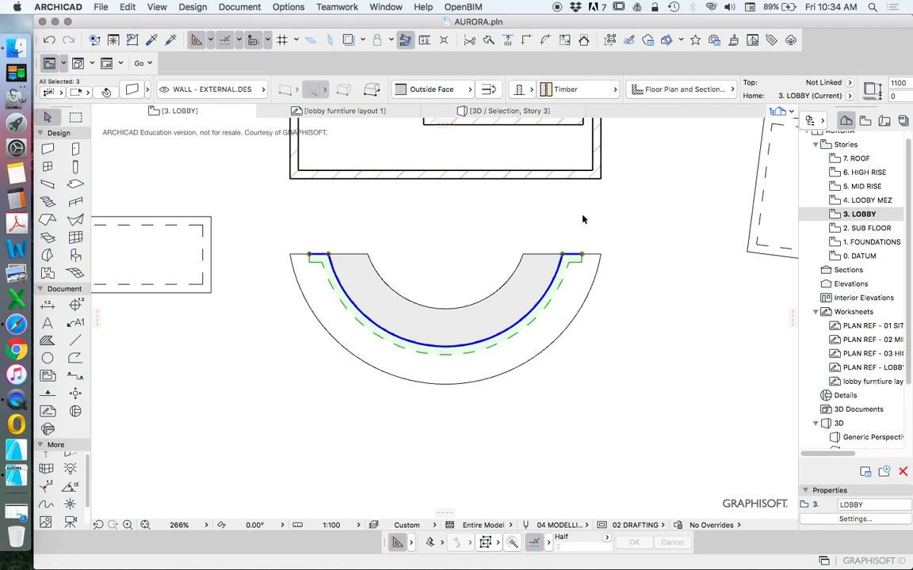
click(607, 224)
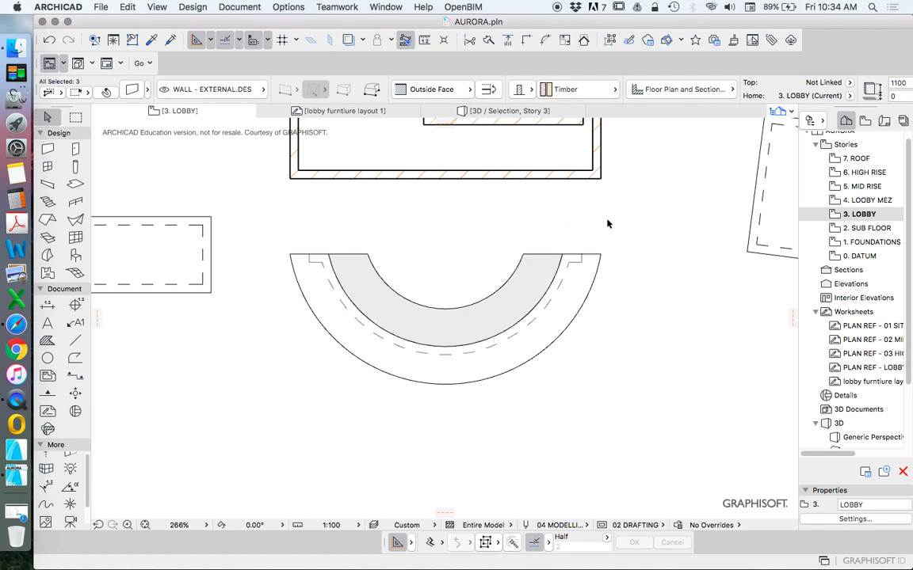